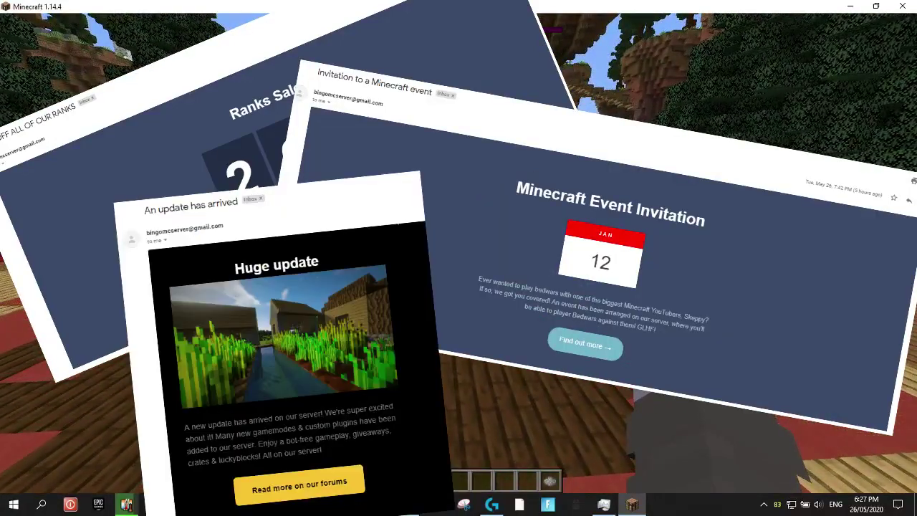
# Walk off the hub arena onto the grass among the birch trees and view the character in third person.
pyautogui.write('/mail')
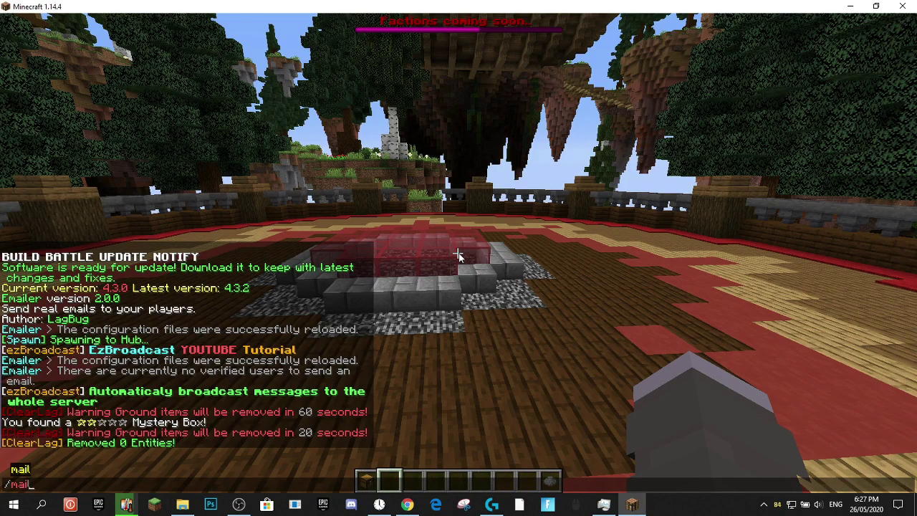
pyautogui.press('Escape')
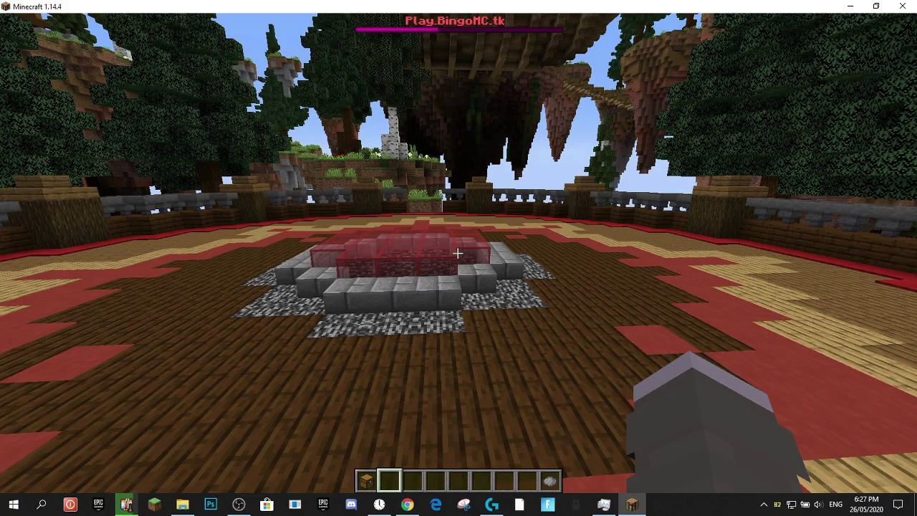
pyautogui.press('w')
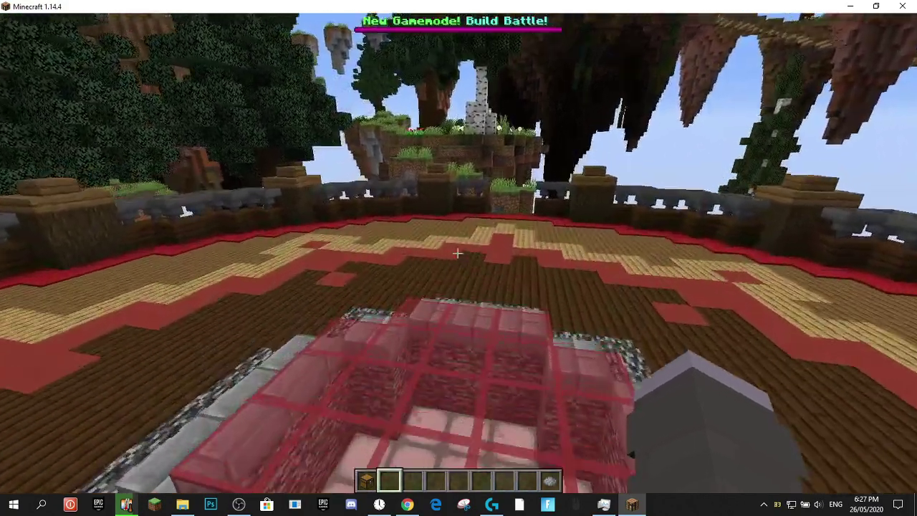
pyautogui.press('w')
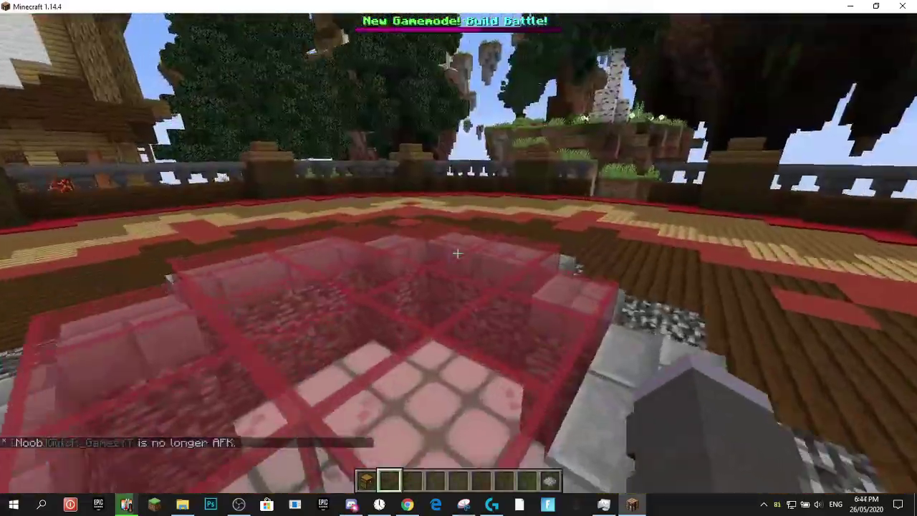
pyautogui.press('w')
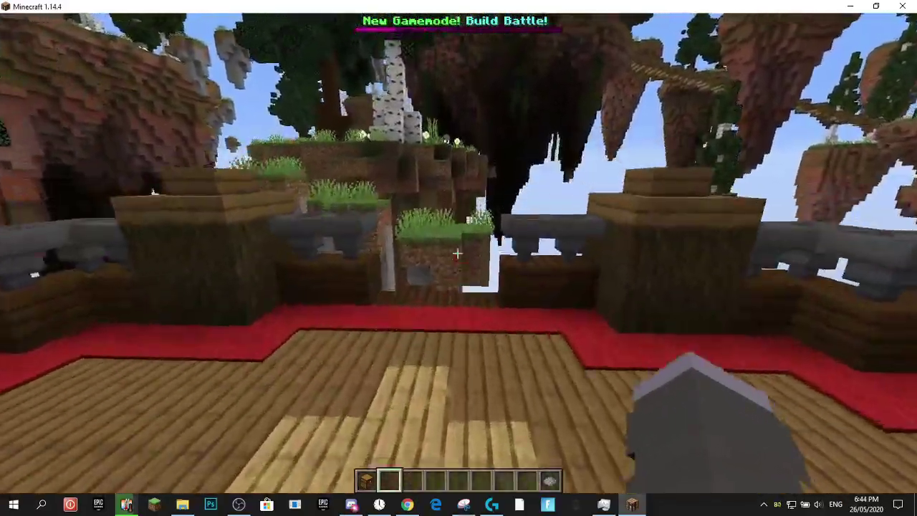
pyautogui.press('w')
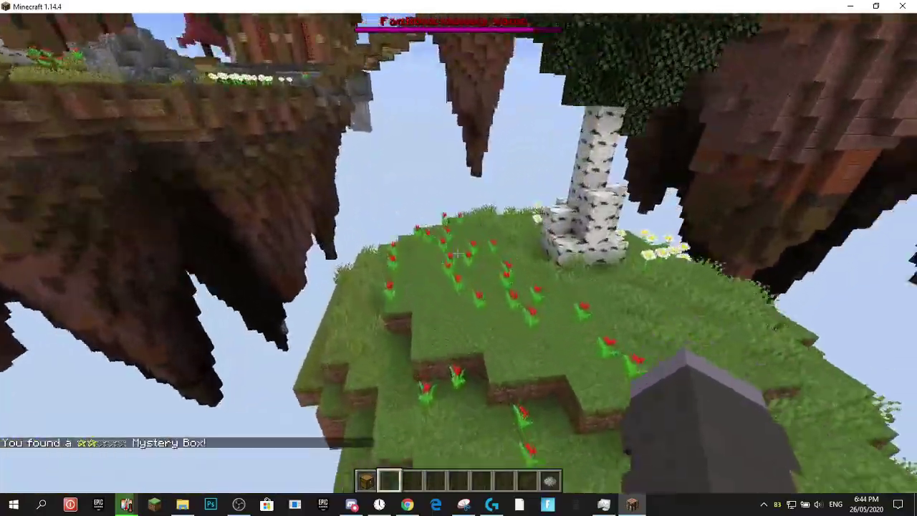
pyautogui.press('F5')
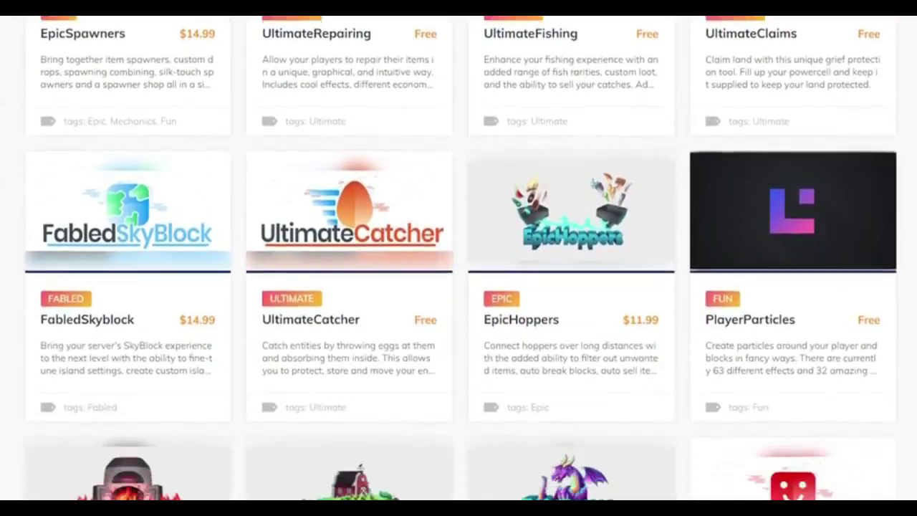
# Scroll through the Songoda plugin grid down to the EpicSpawners user reviews.
pyautogui.scroll(-10, 458, 258)
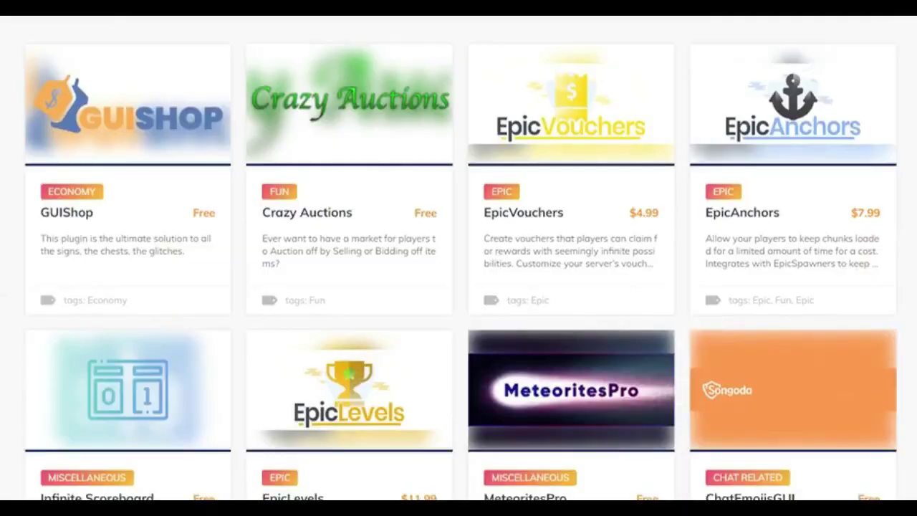
pyautogui.scroll(-6, 459, 258)
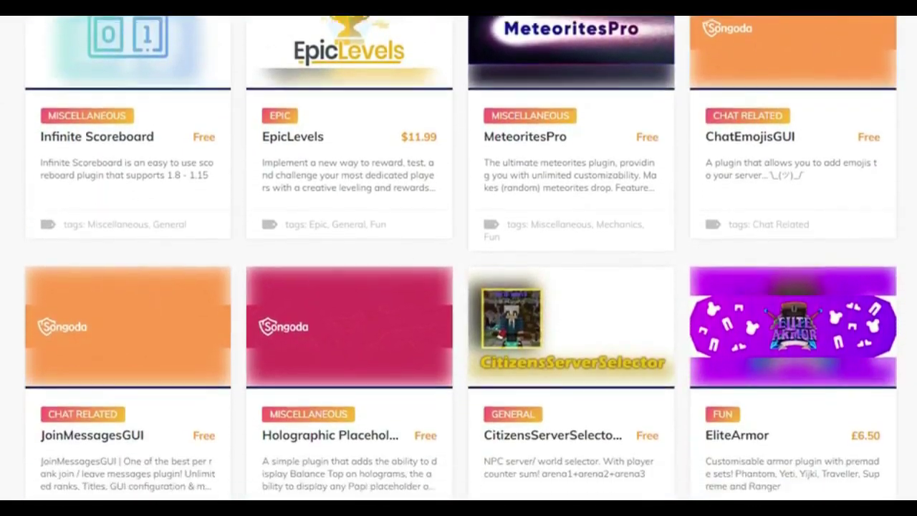
pyautogui.scroll(-3, 459, 258)
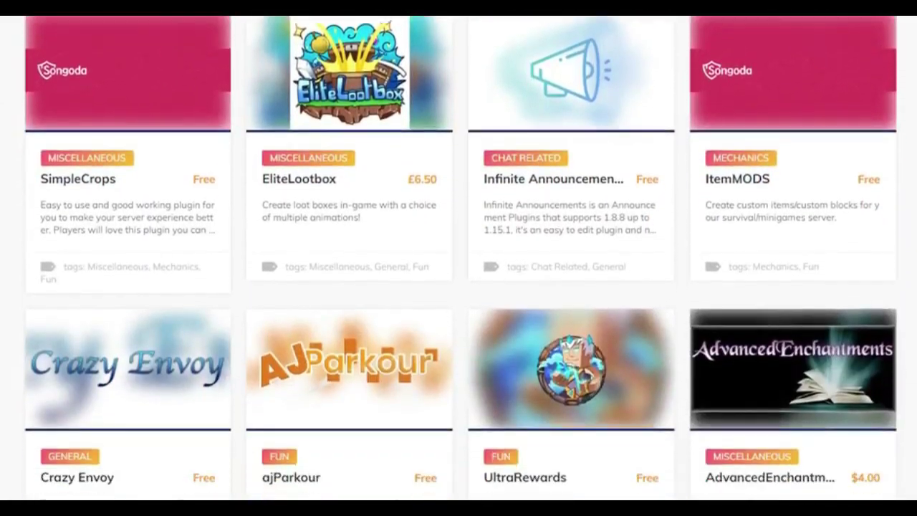
pyautogui.scroll(-2, 459, 257)
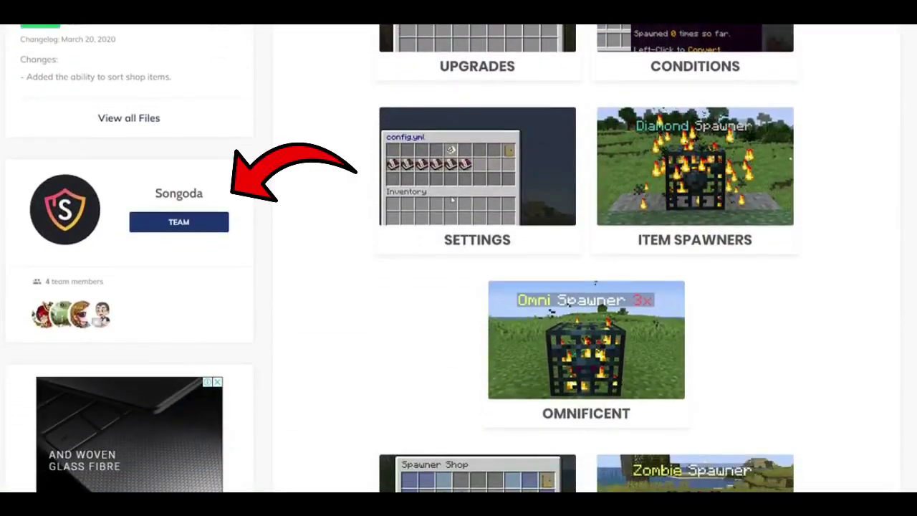
pyautogui.scroll(-2, 458, 258)
pyautogui.scroll(-5, 459, 258)
pyautogui.scroll(-10, 458, 258)
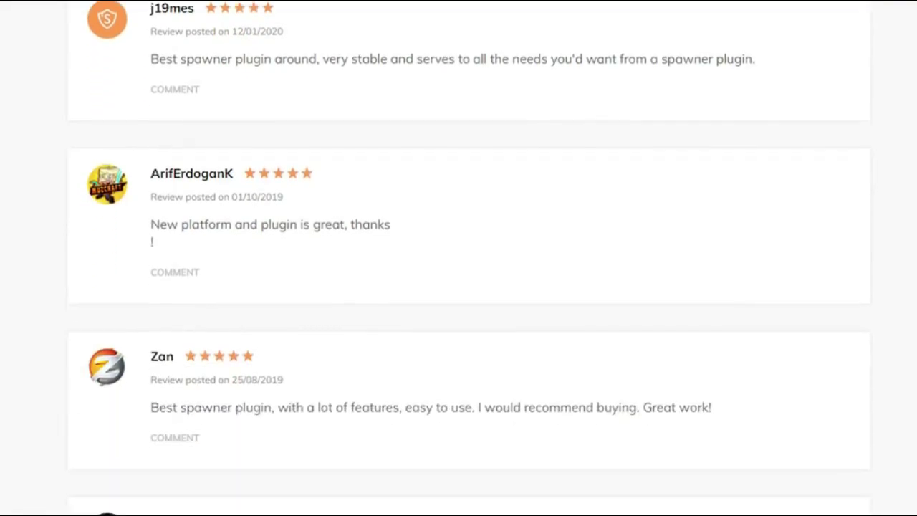
pyautogui.scroll(-20, 459, 258)
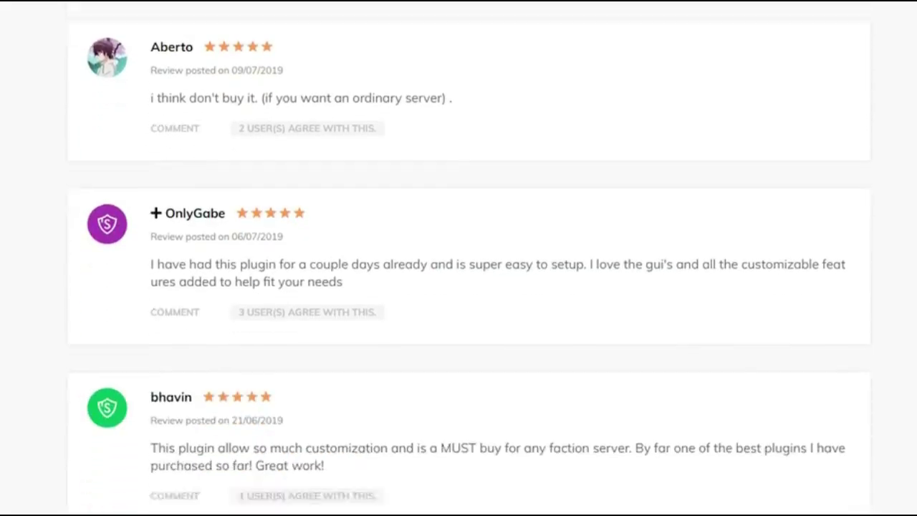
pyautogui.scroll(-15, 459, 258)
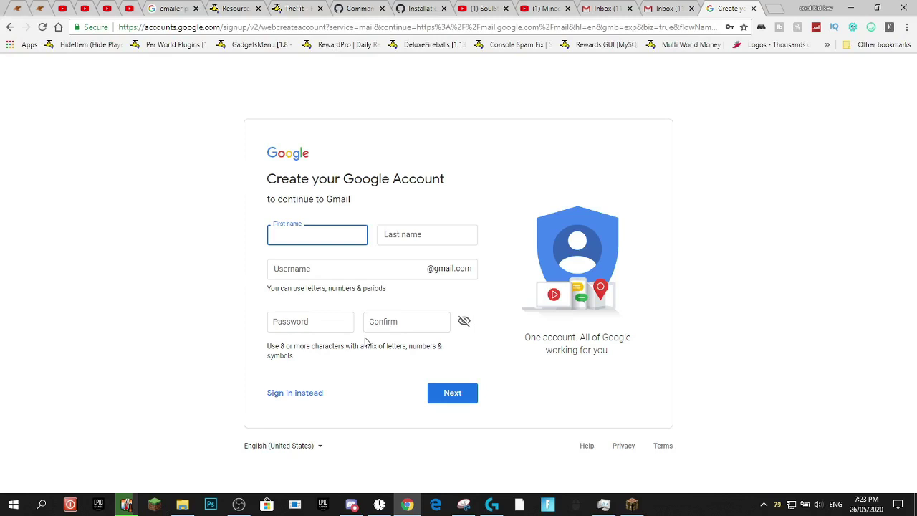
# Fill in the first name and saved login details on the Create your Google Account form and submit it.
pyautogui.write('Kevin')
pyautogui.press('Tab')
pyautogui.press('Tab')
pyautogui.press('Tab')
pyautogui.press('Down')
pyautogui.press('Return')
pyautogui.click(452, 402)
# Submit the personal details, skip phone verification, accept the terms and dismiss the Gmail welcome dialog.
pyautogui.press('Down')
pyautogui.press('Return')
pyautogui.click(449, 277)
pyautogui.press('Return')
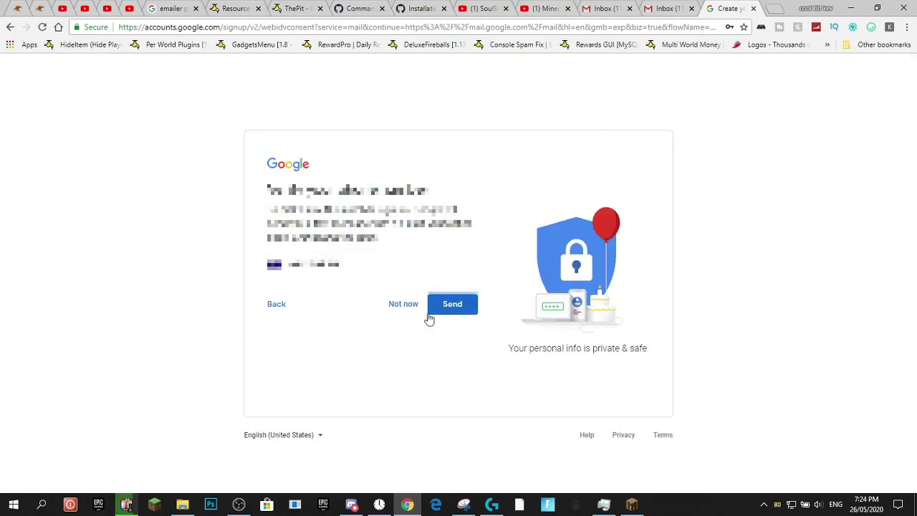
pyautogui.click(403, 304)
pyautogui.scroll(-10, 452, 359)
pyautogui.click(448, 457)
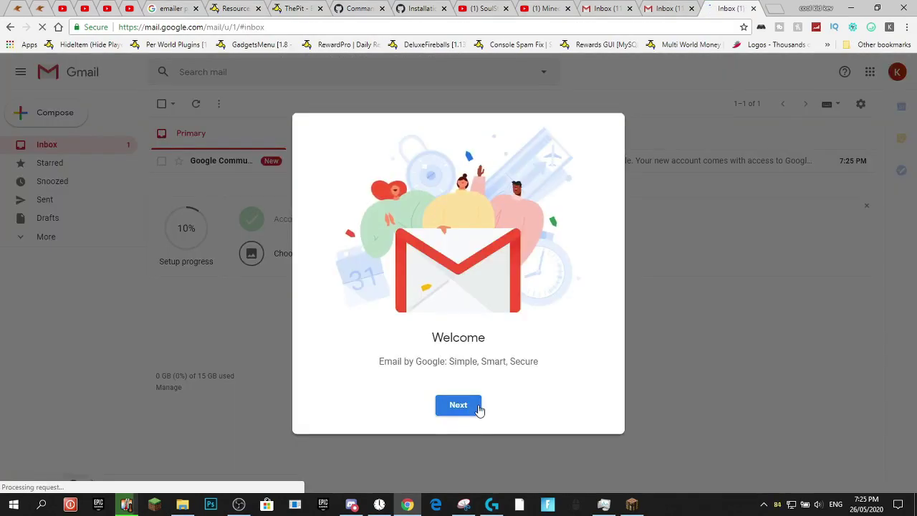
pyautogui.click(462, 404)
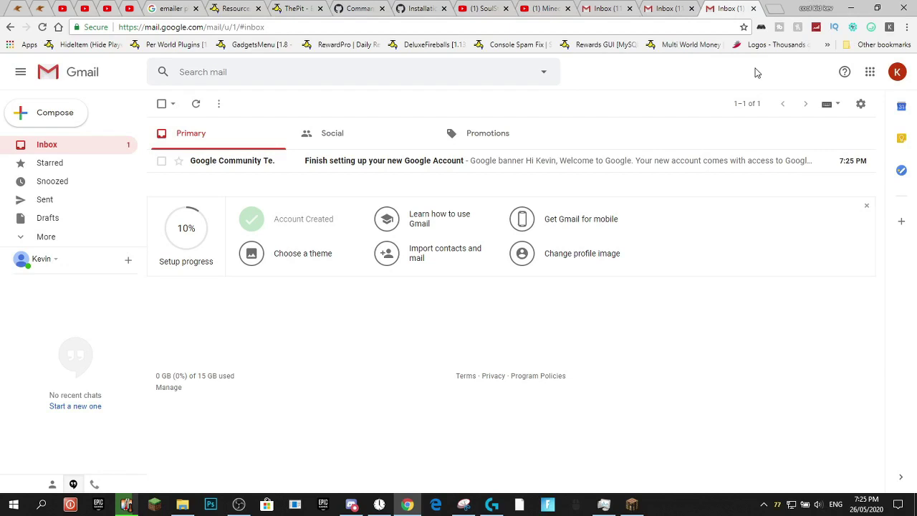
# Go via Manage your Google Account to Security > 2-Step Verification and choose GET STARTED.
pyautogui.click(897, 72)
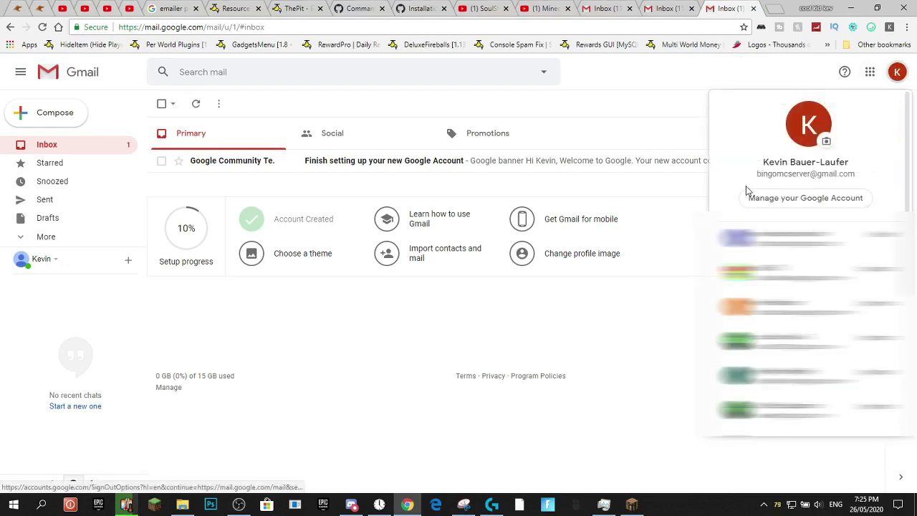
pyautogui.click(782, 197)
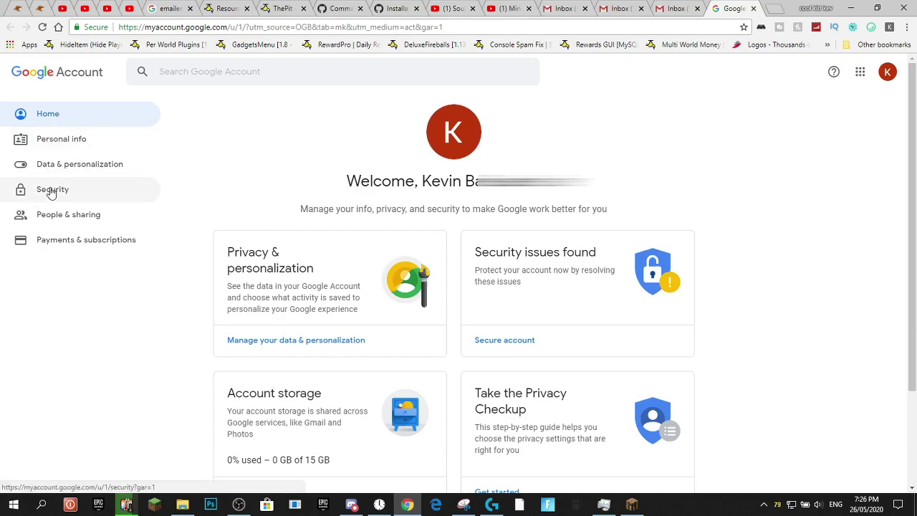
pyautogui.click(50, 190)
pyautogui.scroll(-3, 262, 172)
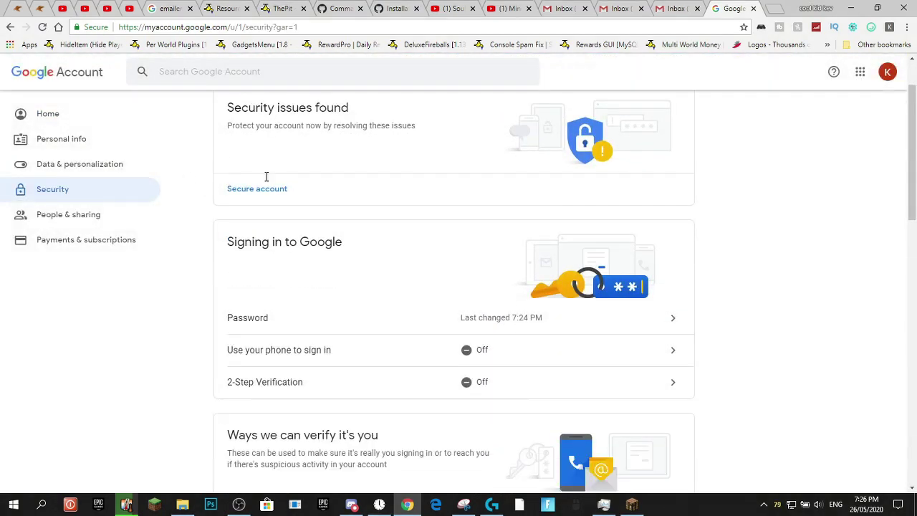
pyautogui.click(674, 283)
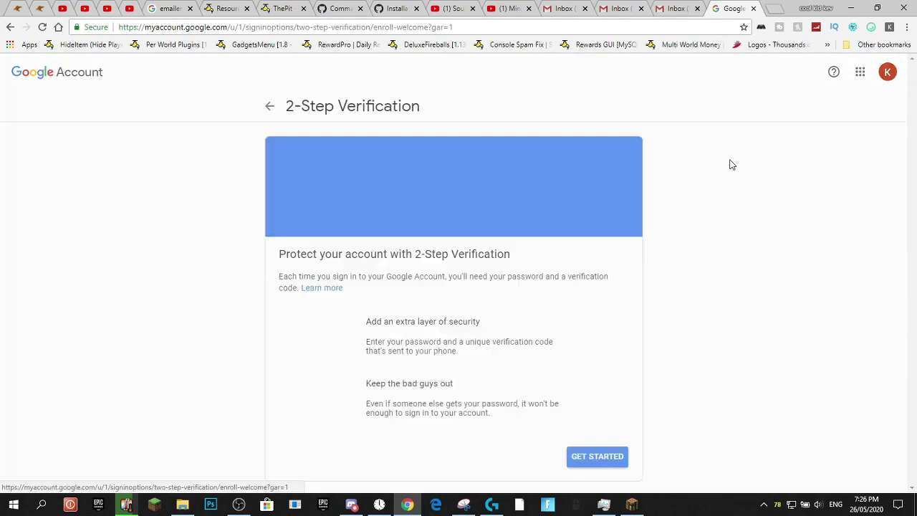
pyautogui.scroll(-1, 518, 194)
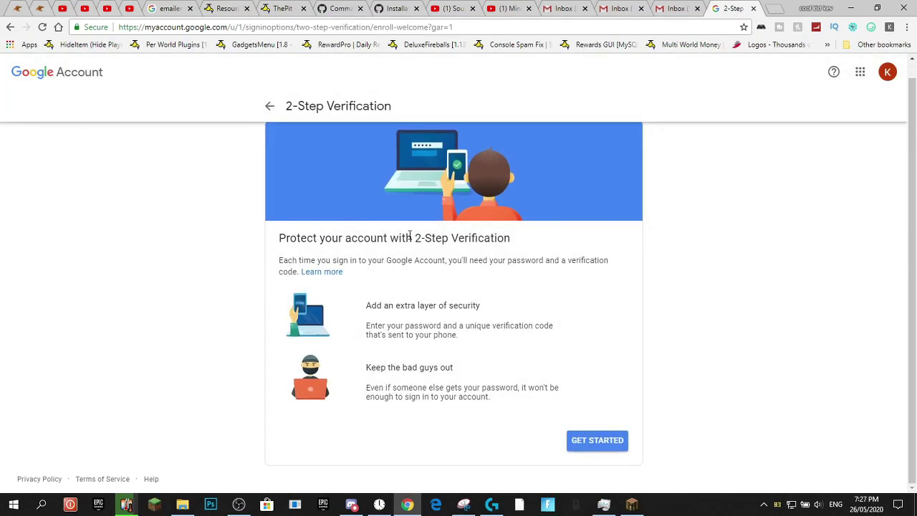
pyautogui.moveTo(399, 238); pyautogui.dragTo(595, 242)
pyautogui.click(593, 243)
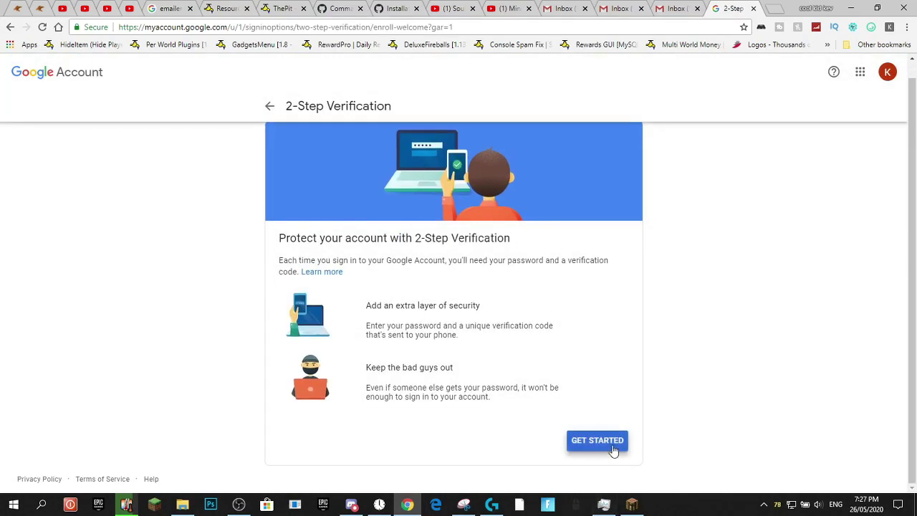
# Re-enter the account password to confirm identity and save it to the browser.
pyautogui.click(608, 439)
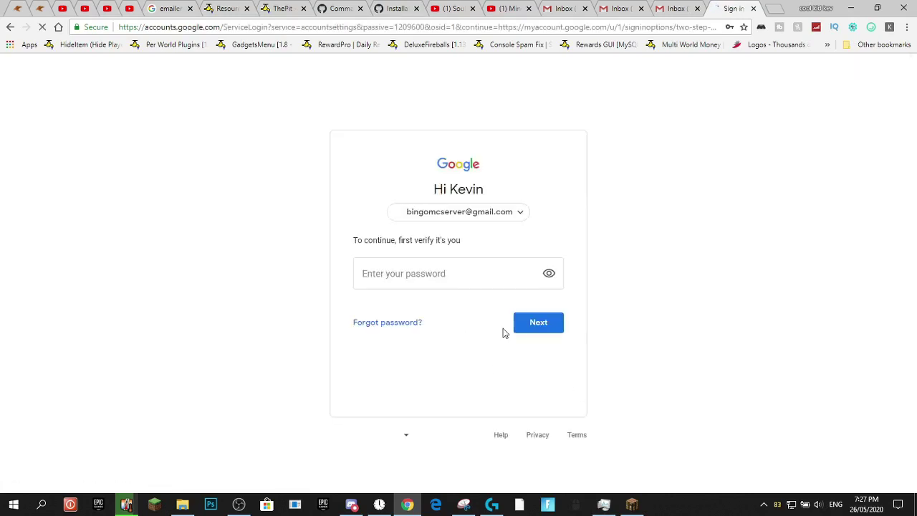
pyautogui.click(419, 277)
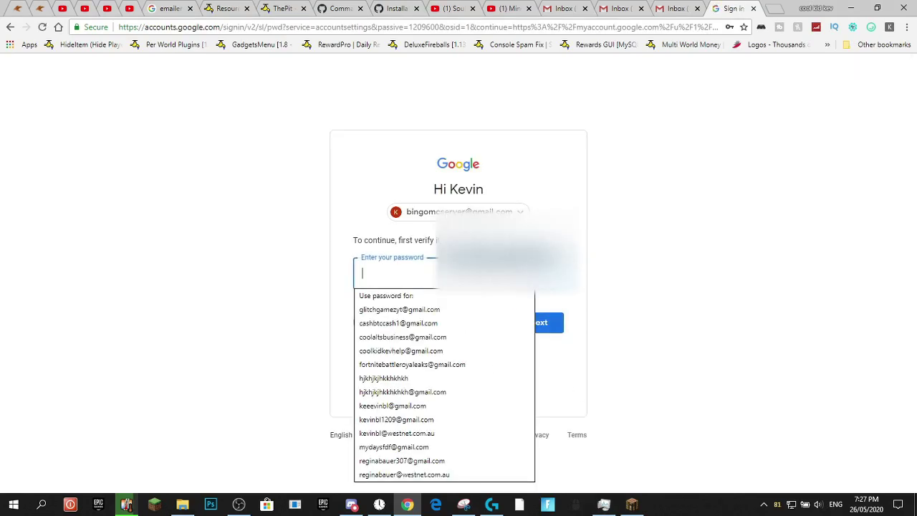
pyautogui.write('*****')
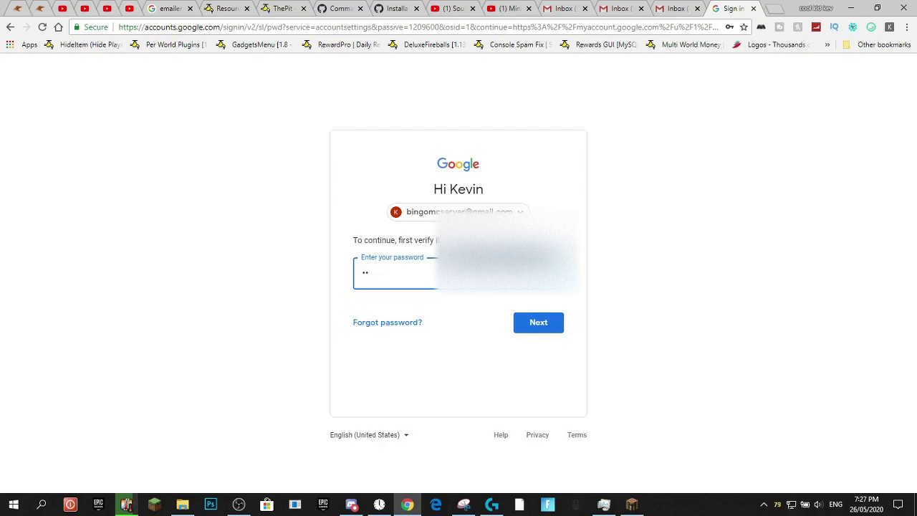
pyautogui.press('BackSpace')
pyautogui.press('BackSpace')
pyautogui.write('*********')
pyautogui.click(536, 326)
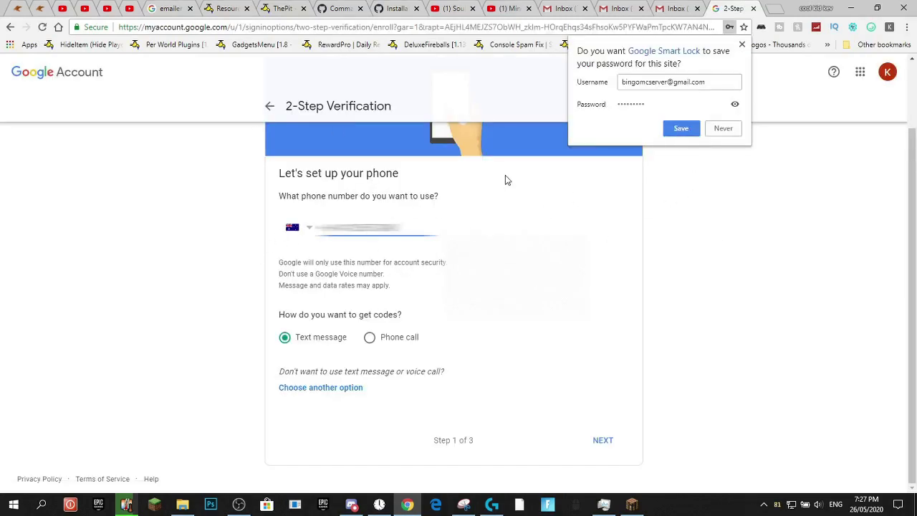
pyautogui.click(694, 130)
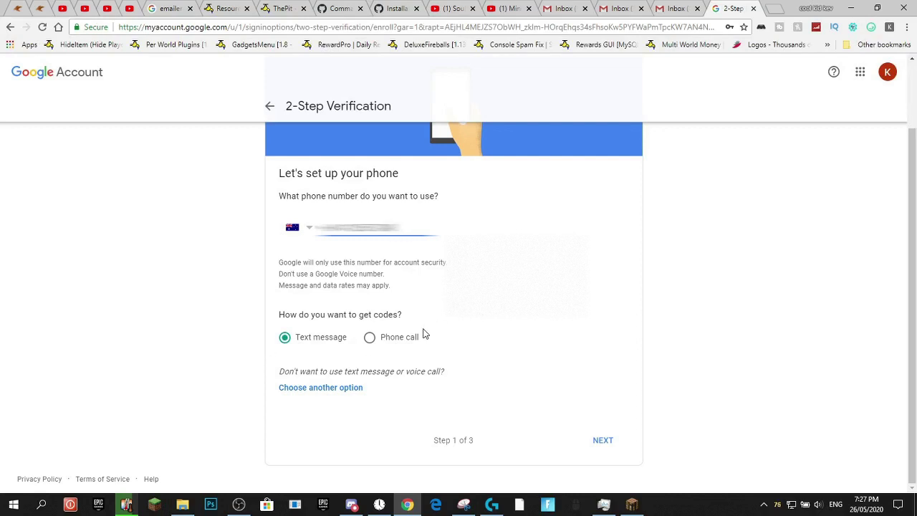
# Submit the phone number and enter the texted verification code without its G- prefix.
pyautogui.click(603, 441)
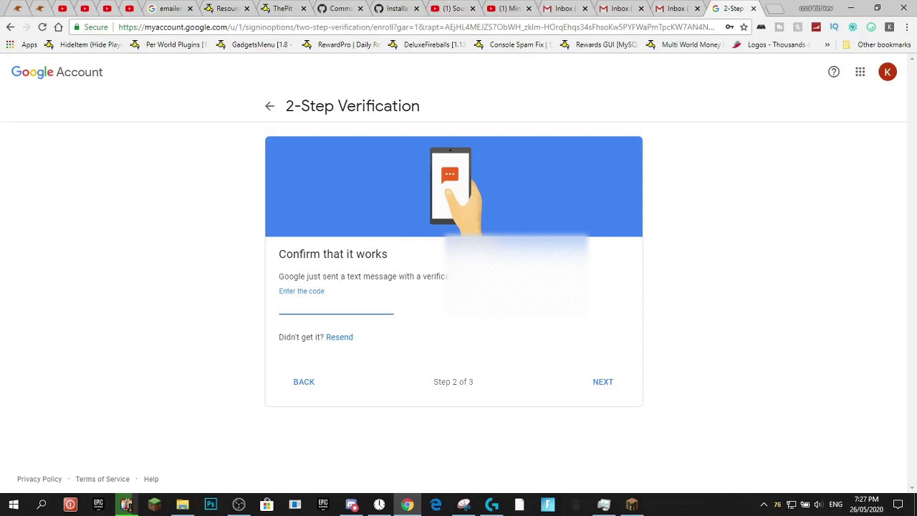
pyautogui.press('Delete')
pyautogui.press('BackSpace')
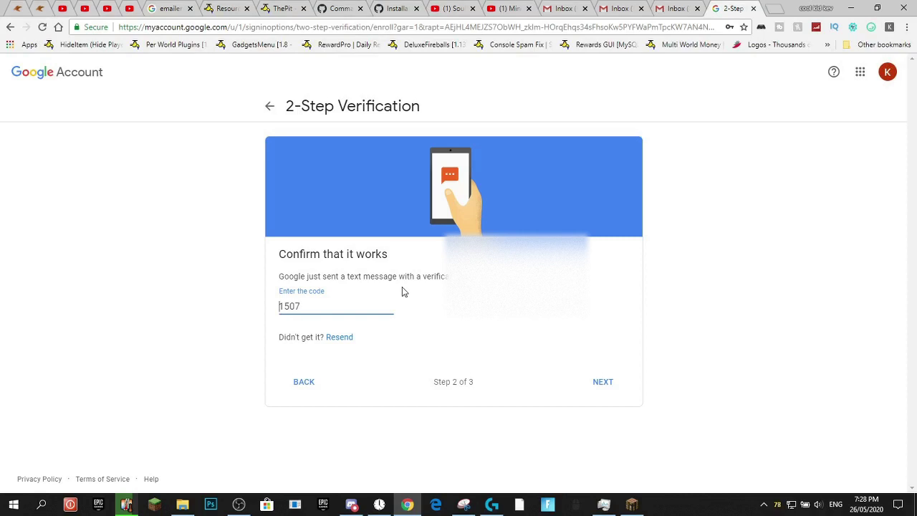
pyautogui.press('Right')
pyautogui.press('Right')
pyautogui.press('Right')
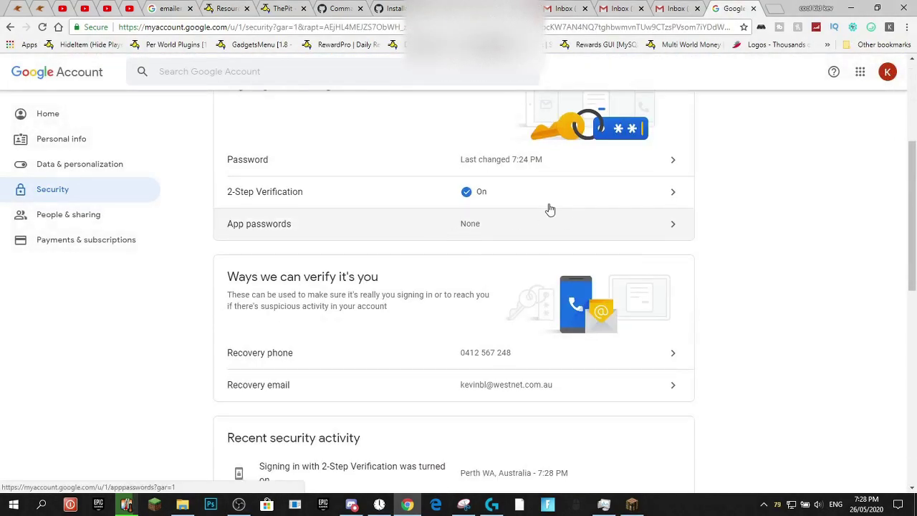
# Open App passwords, confirm the account password and choose Mail as the app.
pyautogui.scroll(2, 623, 140)
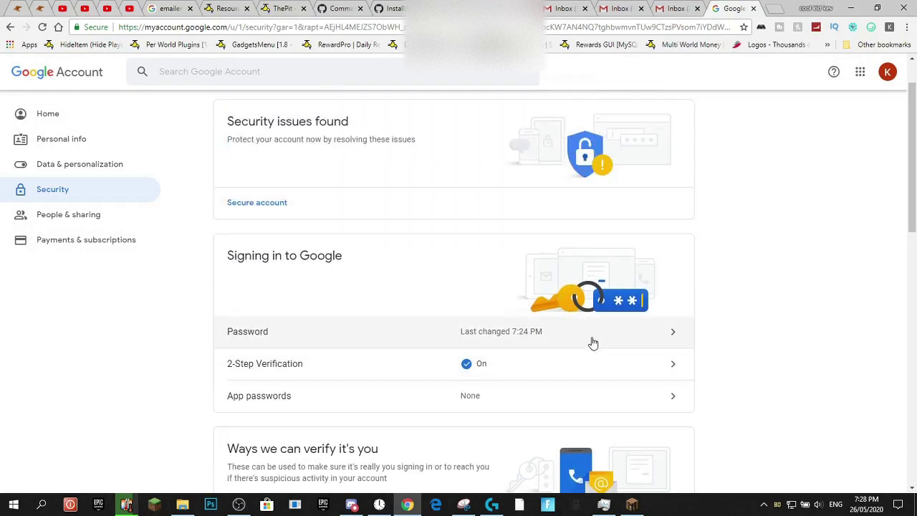
pyautogui.click(554, 396)
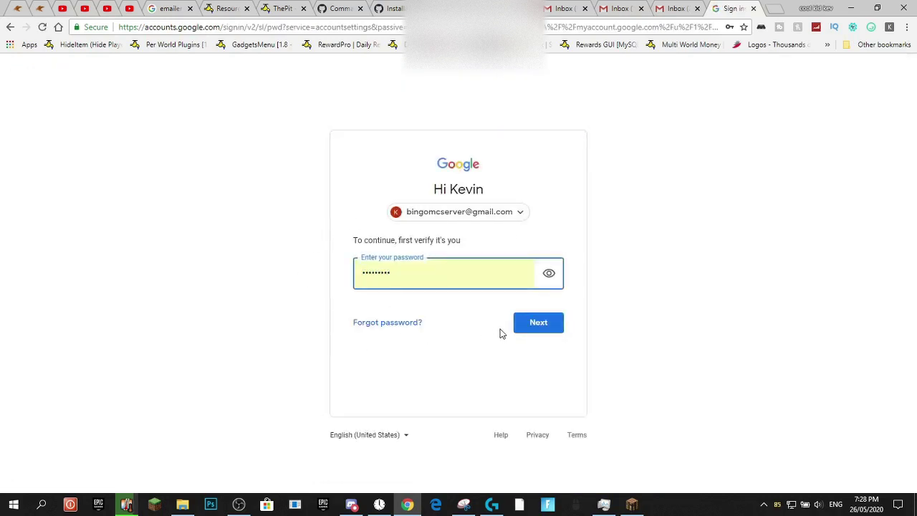
pyautogui.click(534, 326)
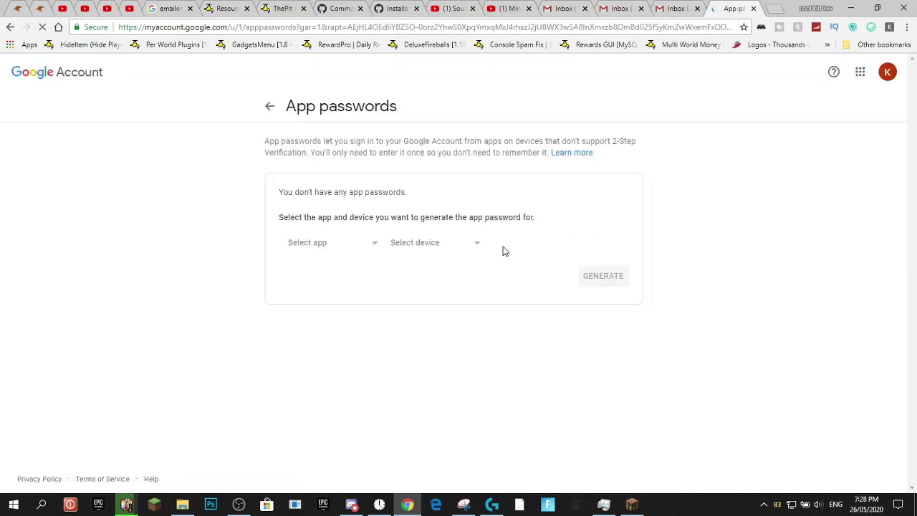
pyautogui.click(336, 242)
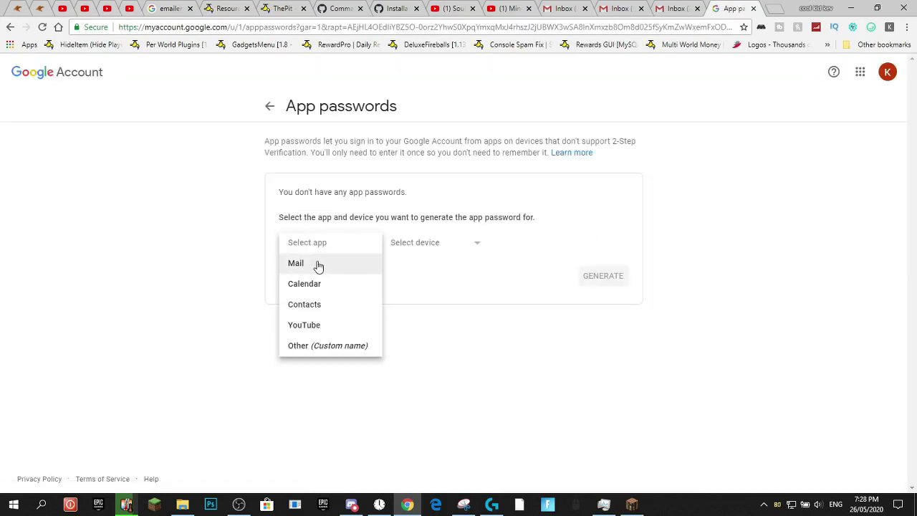
pyautogui.click(321, 265)
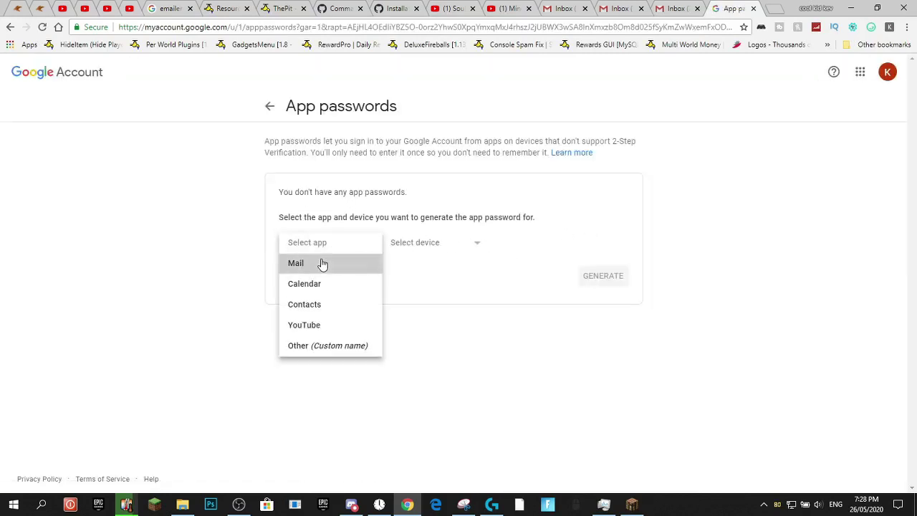
# Generate an app password for custom device BingoMC, select it, and open the Emailer config.yml.
pyautogui.click(465, 247)
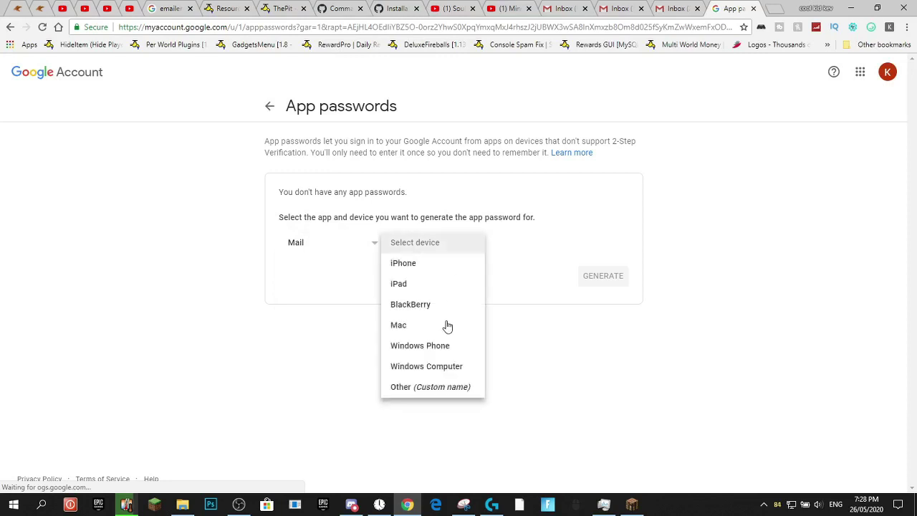
pyautogui.click(412, 388)
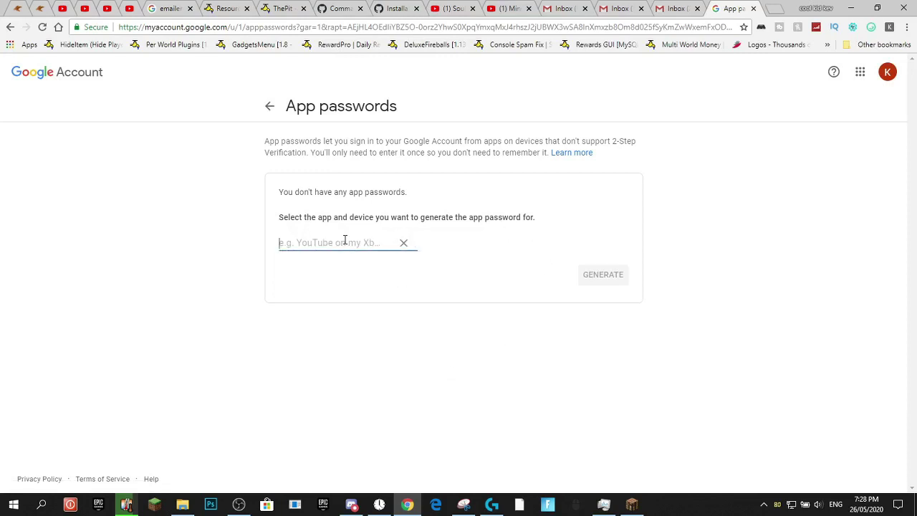
pyautogui.write('Mi')
pyautogui.press('BackSpace')
pyautogui.press('BackSpace')
pyautogui.write('BingoMC')
pyautogui.click(617, 280)
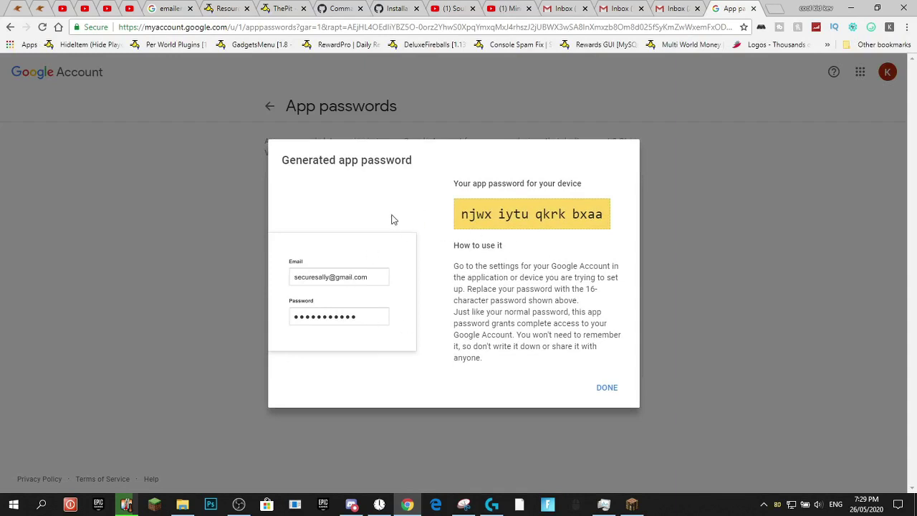
pyautogui.moveTo(456, 214); pyautogui.dragTo(706, 215)
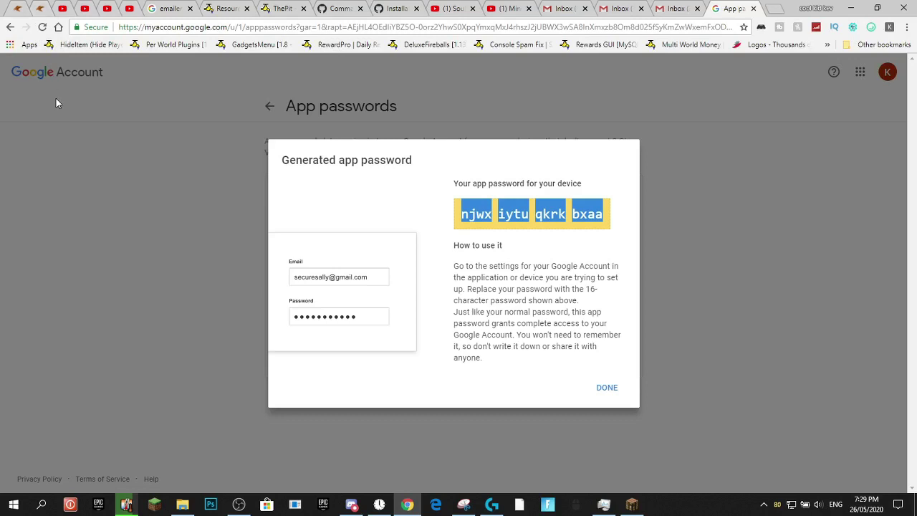
pyautogui.click(40, 10)
pyautogui.click(264, 315)
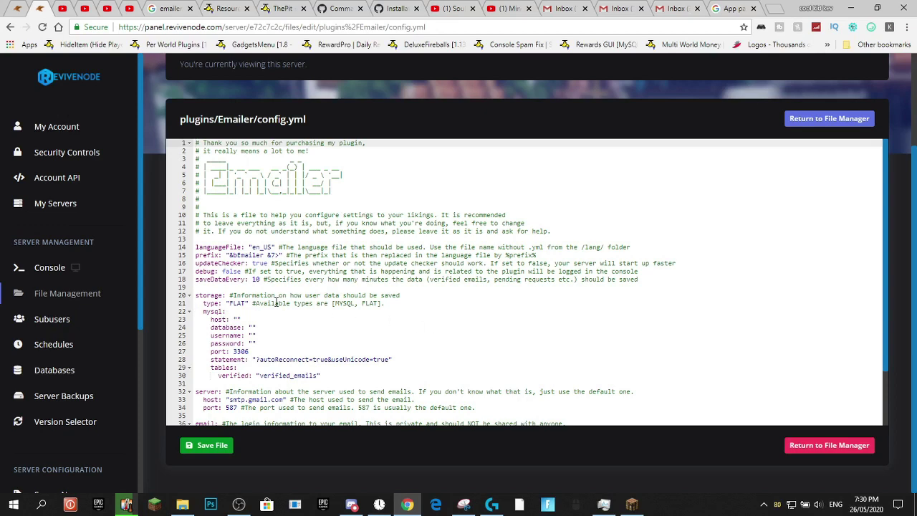
# Clear the highlighted general settings on lines 13–18 and highlight the smtp.gmail.com host value.
pyautogui.moveTo(263, 279)
pyautogui.mouseDown()
pyautogui.moveTo(323, 246)
pyautogui.moveTo(373, 239)
pyautogui.mouseUp()
pyautogui.click(389, 295)
pyautogui.scroll(-1, 391, 292)
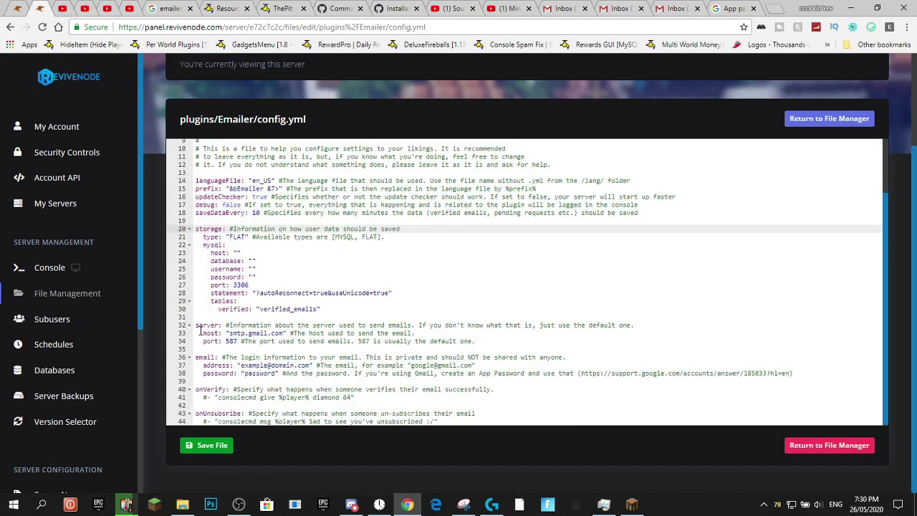
pyautogui.click(231, 333)
pyautogui.moveTo(232, 333); pyautogui.dragTo(284, 333)
# Replace line 37's example address with the server's Gmail address and paste the app password on line 38.
pyautogui.click(285, 365)
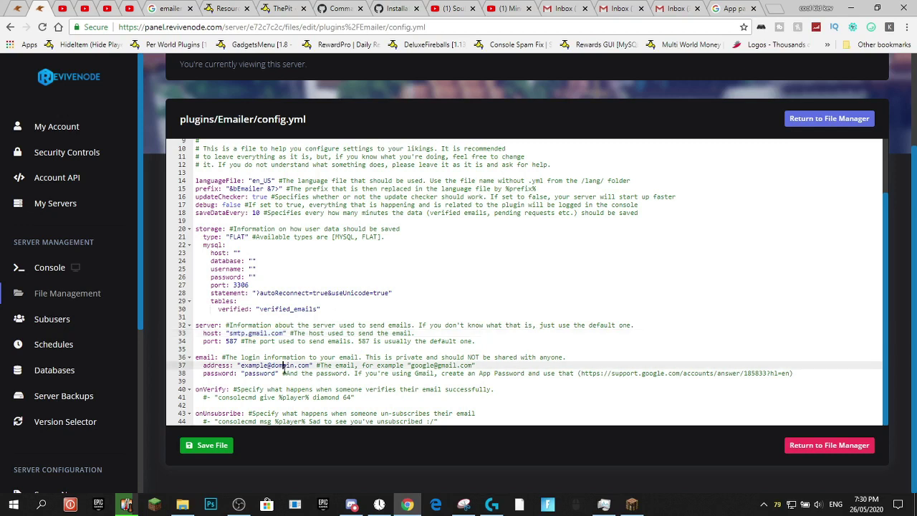
pyautogui.moveTo(242, 365); pyautogui.dragTo(310, 365)
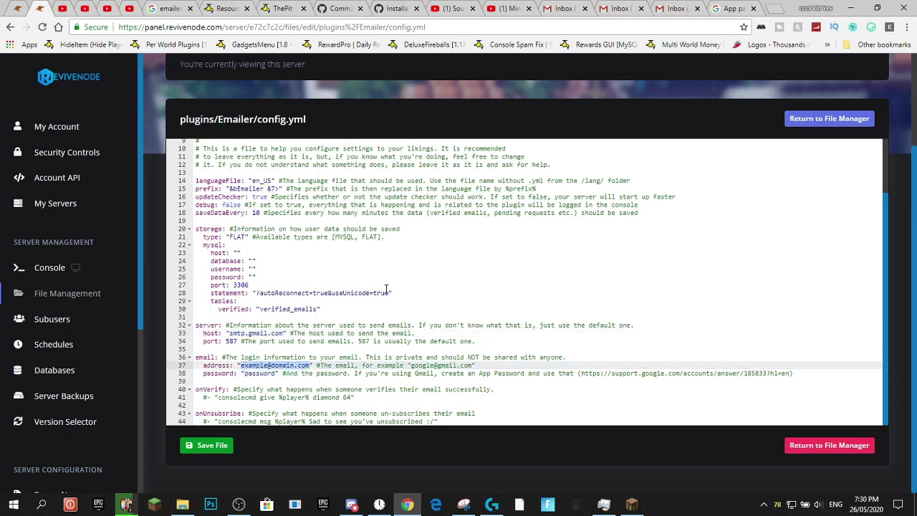
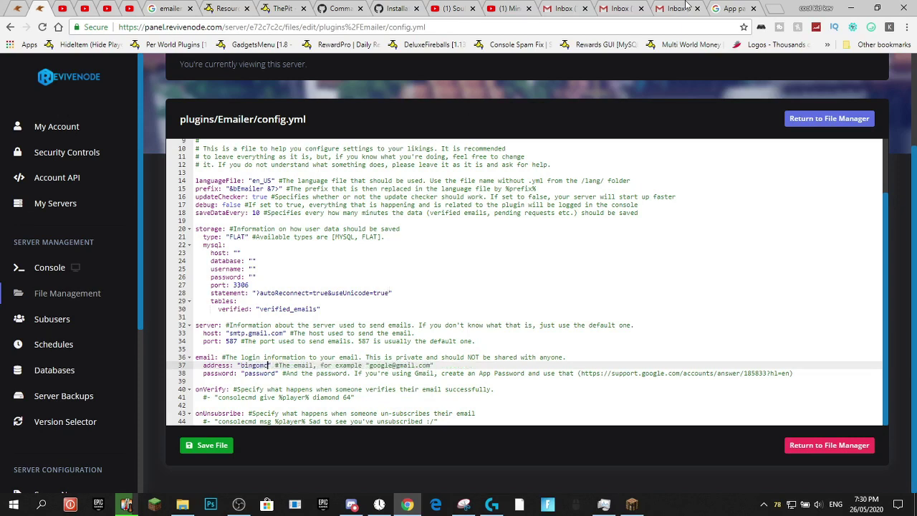
pyautogui.click(732, 7)
pyautogui.click(692, 6)
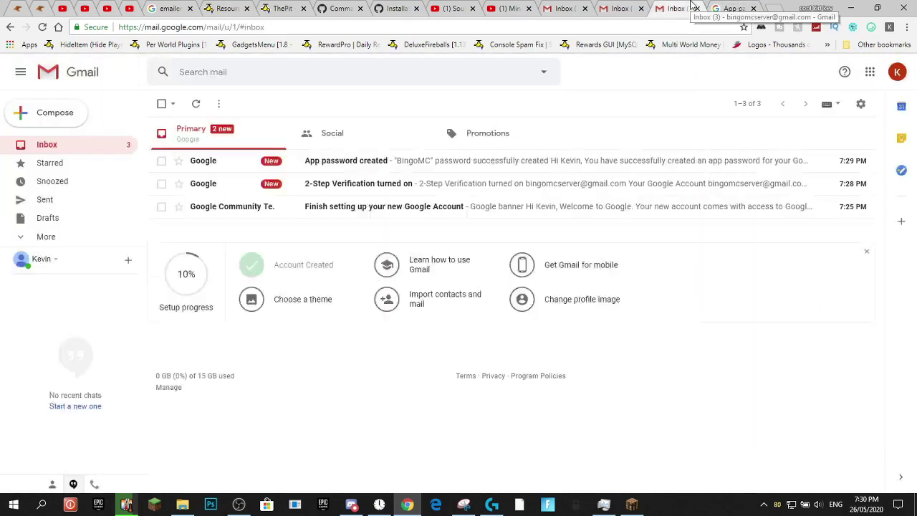
pyautogui.hotkey('ctrl', '1')
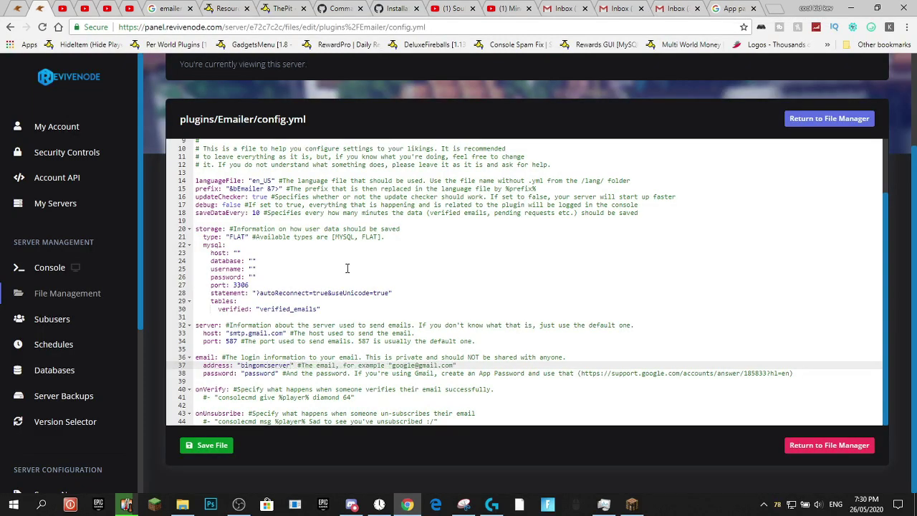
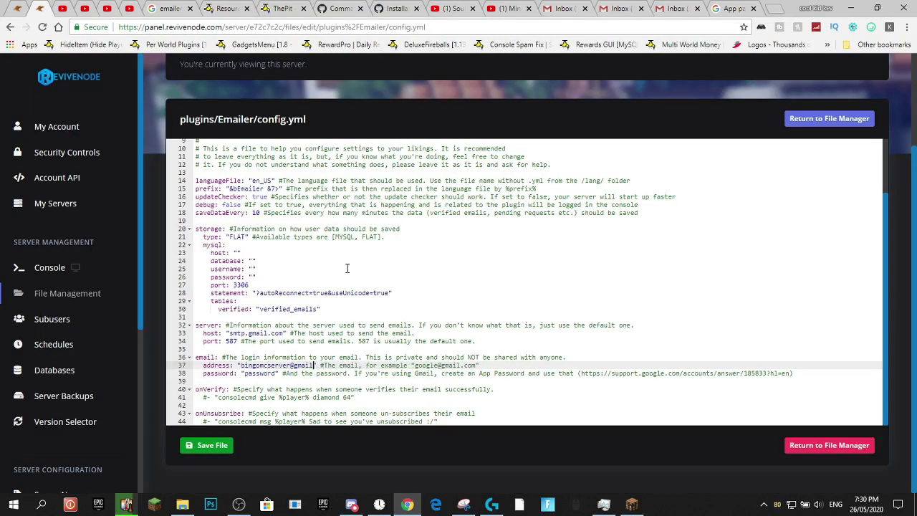
pyautogui.doubleClick(250, 373)
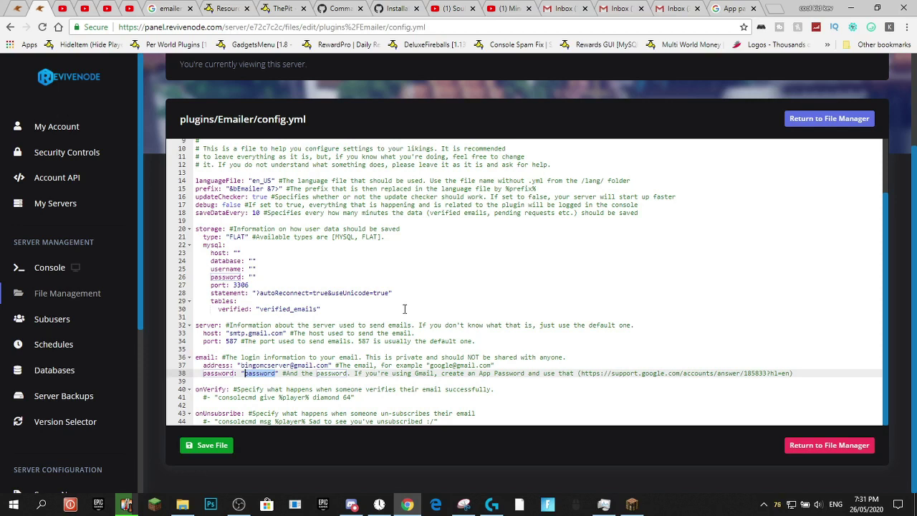
pyautogui.hotkey('ctrl', 'v')
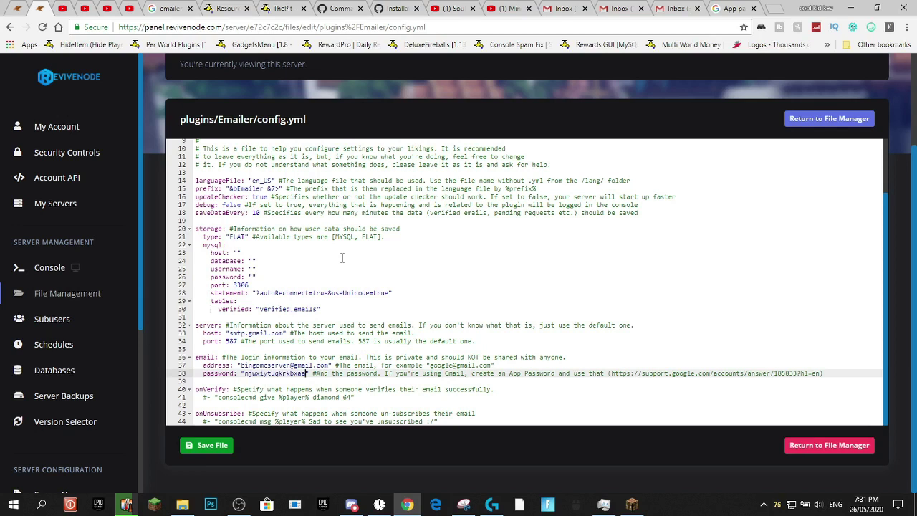
# Uncomment the onVerify diamond reward command on line 41 and select its give command text.
pyautogui.click(209, 397)
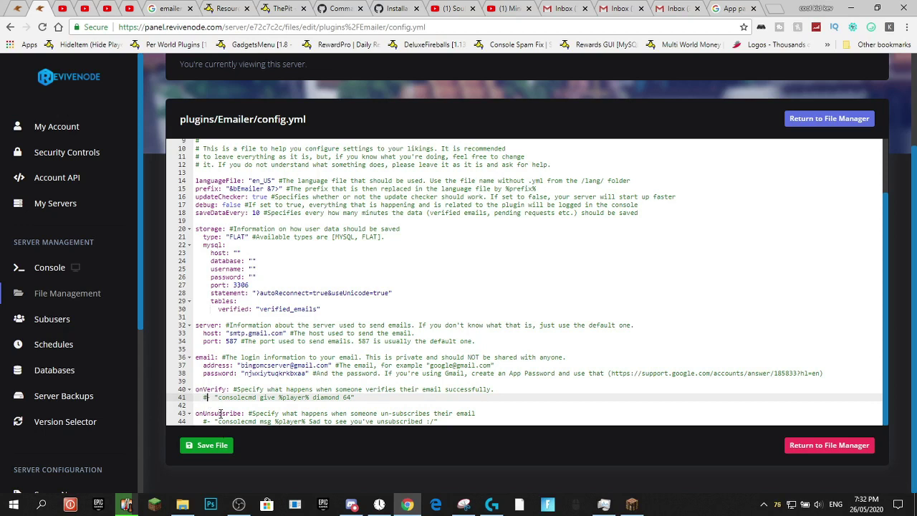
pyautogui.press('BackSpace')
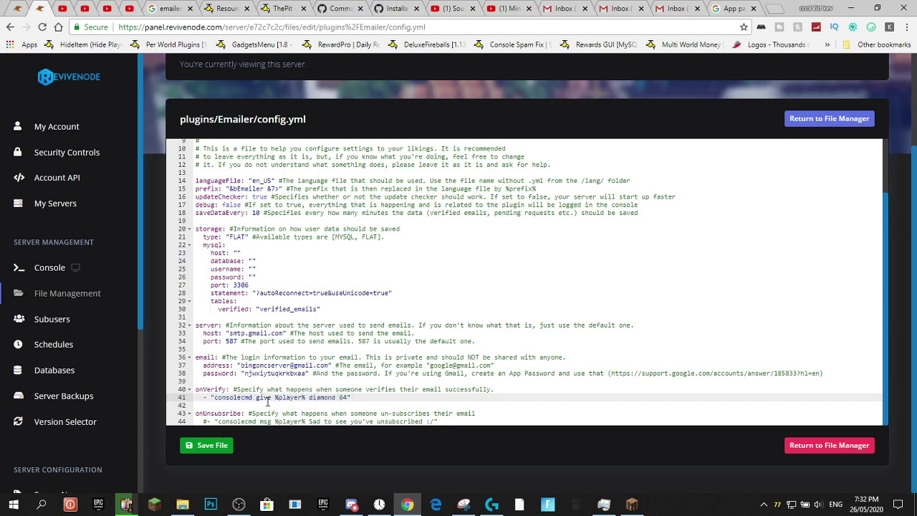
pyautogui.moveTo(256, 398)
pyautogui.mouseDown()
pyautogui.moveTo(353, 397)
pyautogui.moveTo(344, 398)
pyautogui.mouseUp()
# Uncomment the onUnsubscribe message command on line 44 and reselect line 41's give diamond command.
pyautogui.click(204, 422)
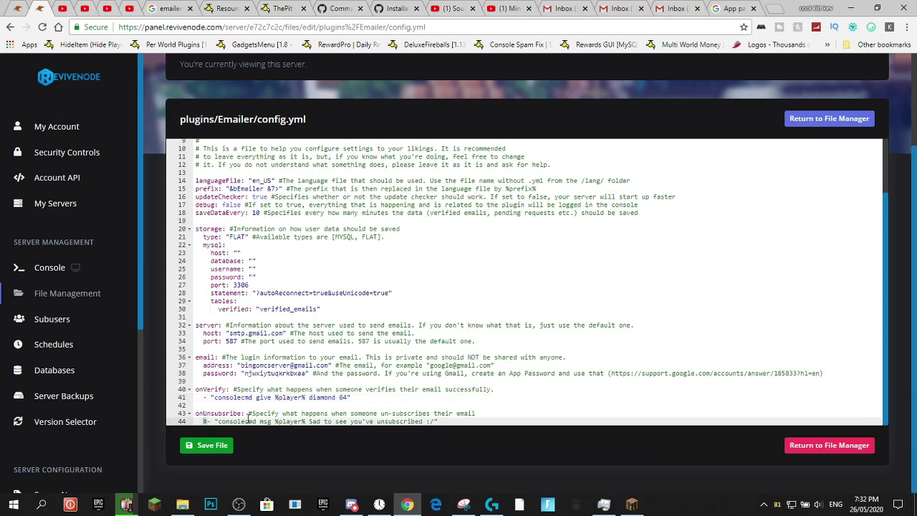
pyautogui.press('Delete')
pyautogui.moveTo(211, 421); pyautogui.dragTo(284, 420)
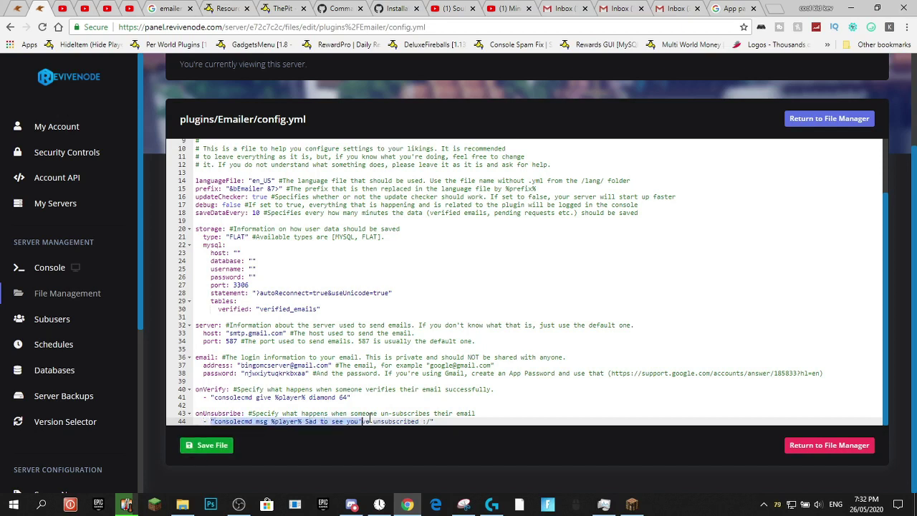
pyautogui.click(284, 421)
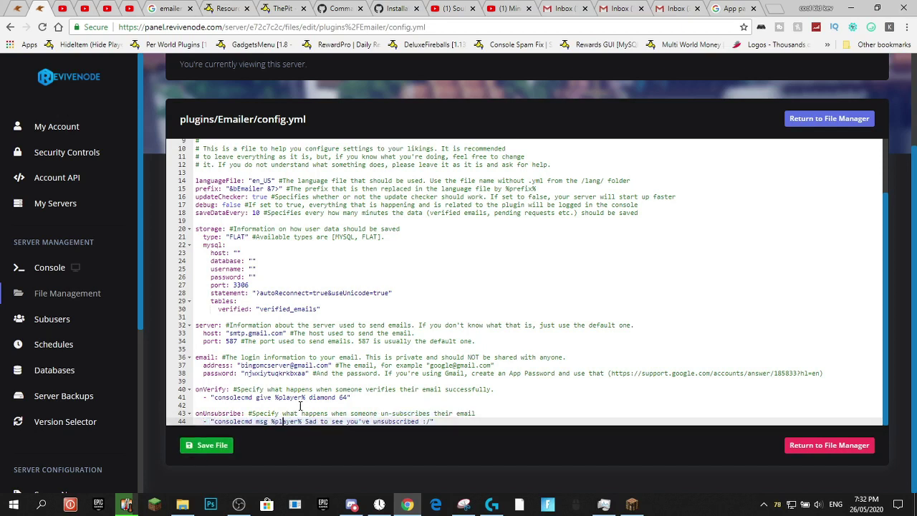
pyautogui.click(255, 397)
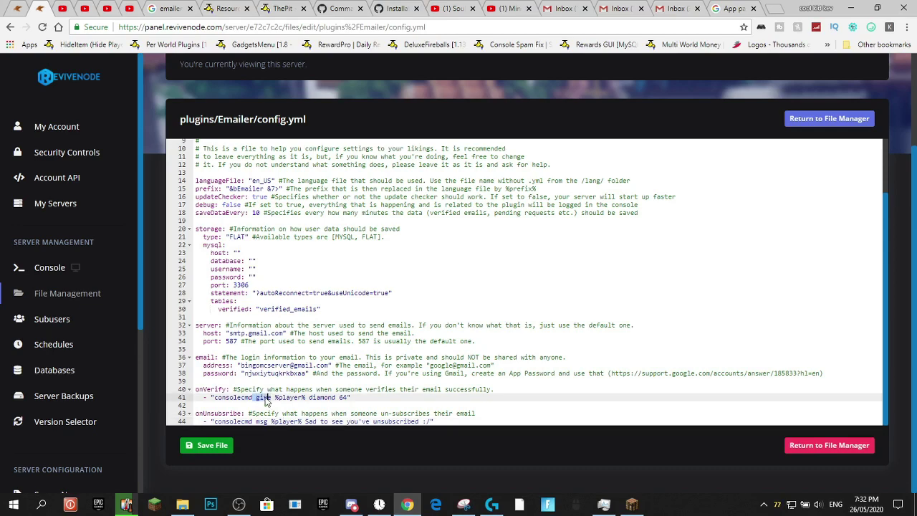
pyautogui.moveTo(256, 397); pyautogui.dragTo(350, 398)
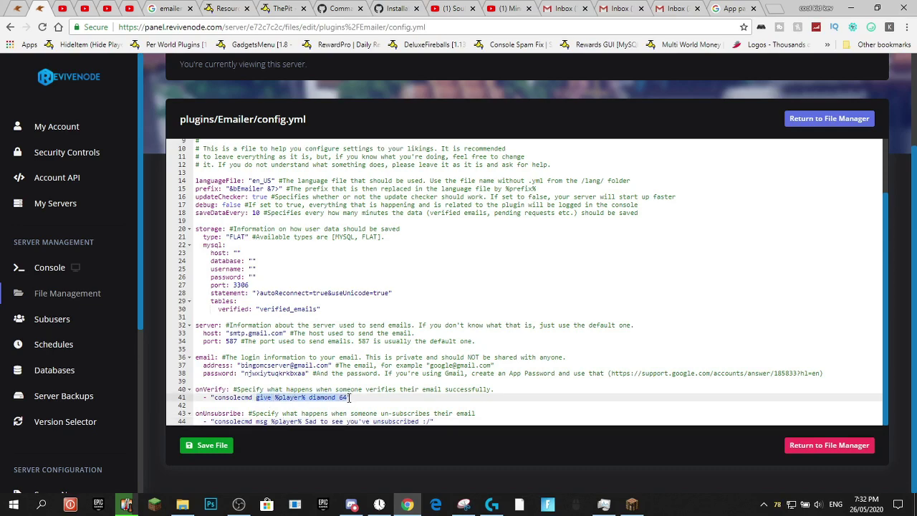
pyautogui.click(632, 504)
# Walk to the Mystery Vault and run the mysterydust command to grant 100 mystery dust.
pyautogui.click(490, 152)
pyautogui.press('w')
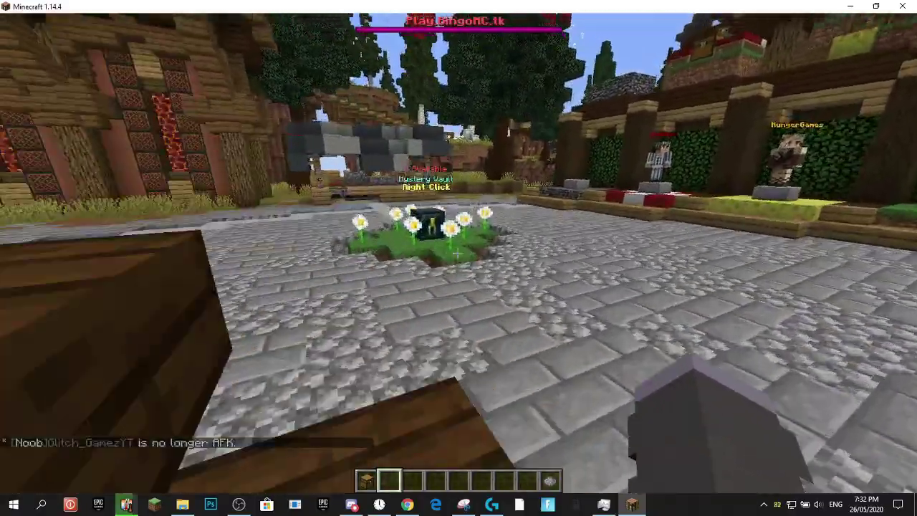
pyautogui.press('w')
pyautogui.press('/')
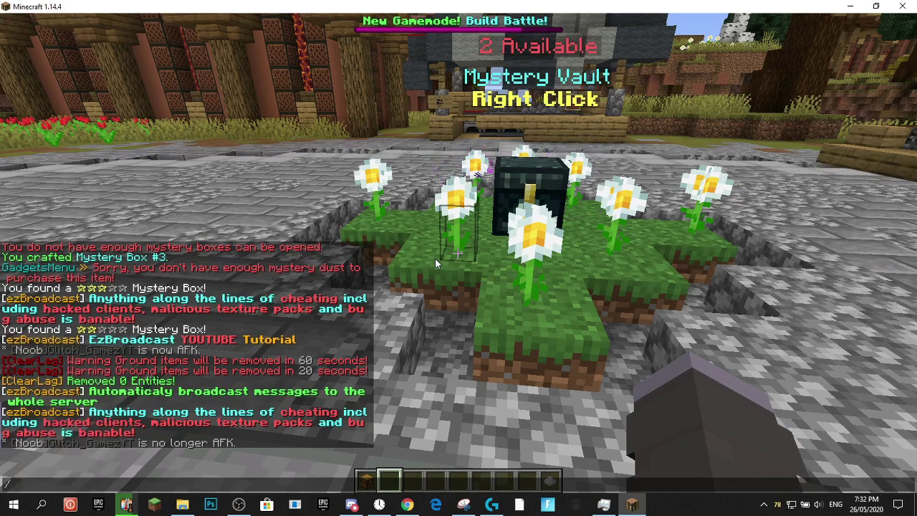
pyautogui.write('mysterydust')
pyautogui.press('Return')
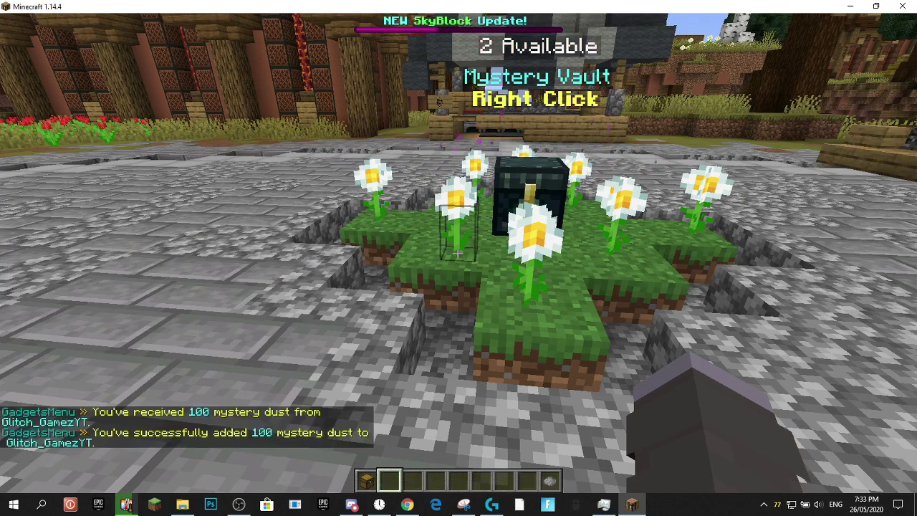
# Recall the previous mystery dust command from chat history and copy it.
pyautogui.press('Escape')
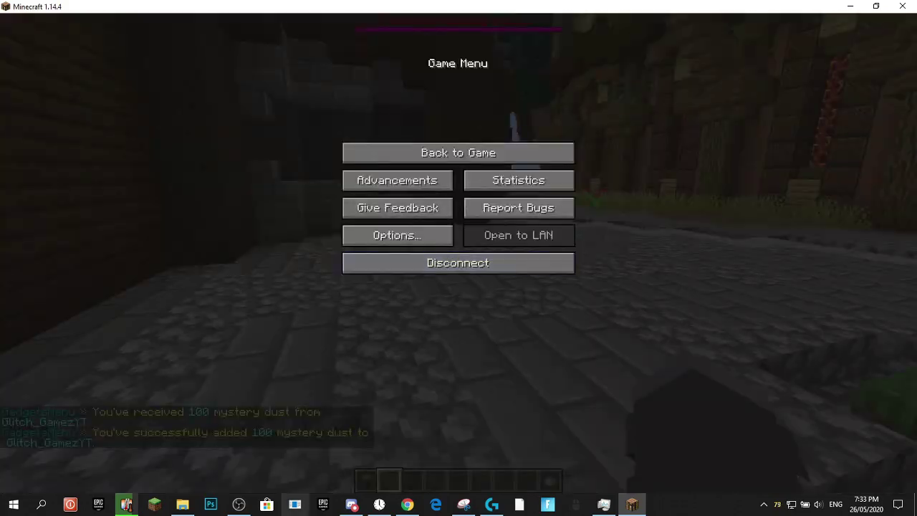
pyautogui.click(407, 504)
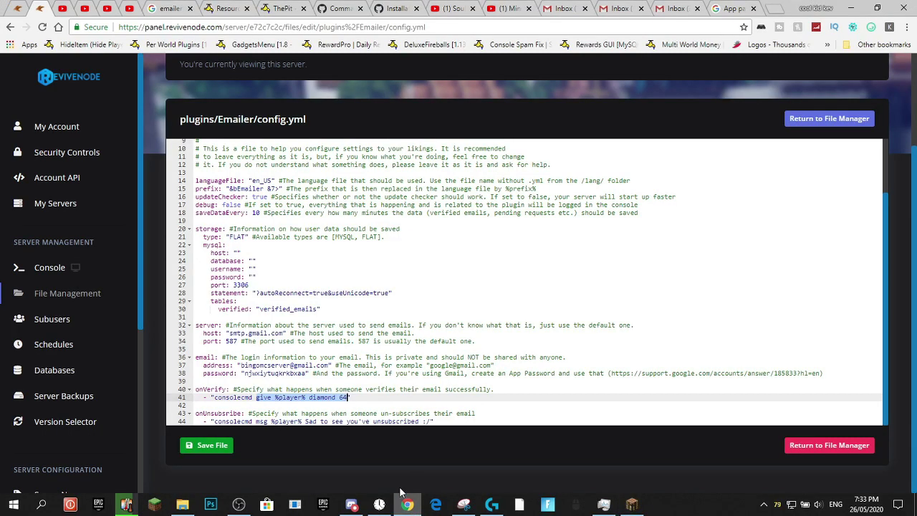
pyautogui.click(631, 504)
pyautogui.click(456, 151)
pyautogui.press('t')
pyautogui.press('Up')
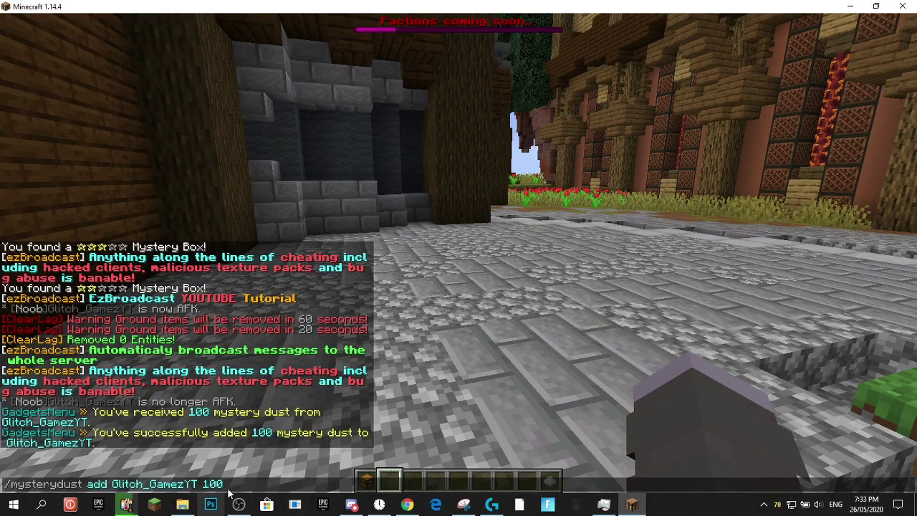
pyautogui.click(15, 489)
pyautogui.hotkey('ctrl', 'a')
pyautogui.hotkey('ctrl', 'c')
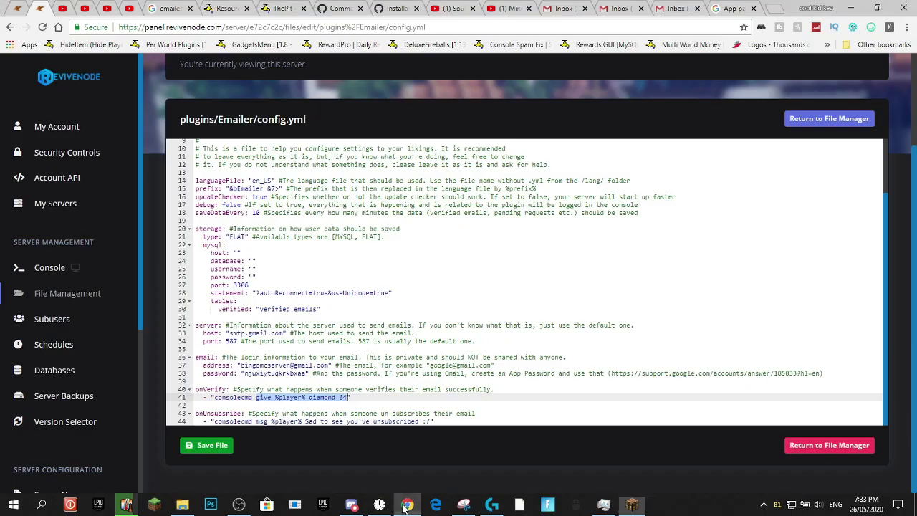
# Paste the mysterydust command over line 41's give command, drop the slash, use %player%, and save config.yml.
pyautogui.click(407, 504)
pyautogui.hotkey('ctrl', 'v')
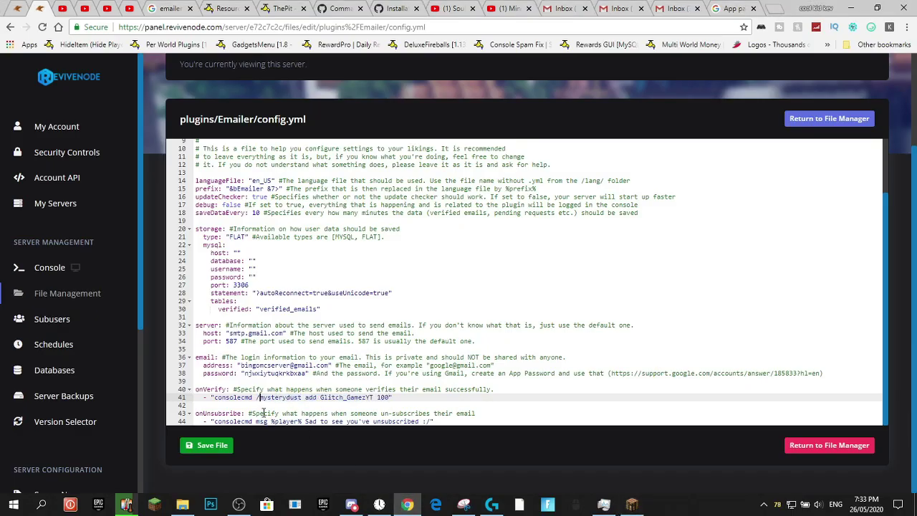
pyautogui.press('BackSpace')
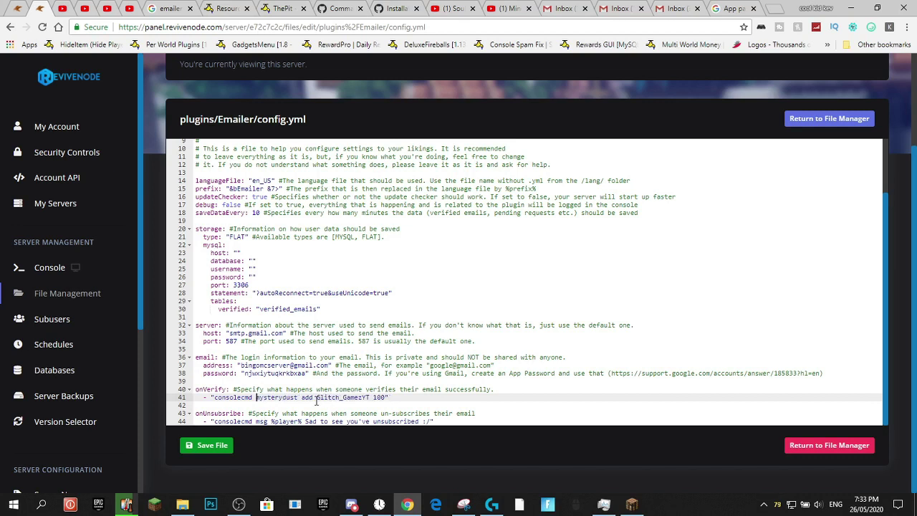
pyautogui.doubleClick(319, 400)
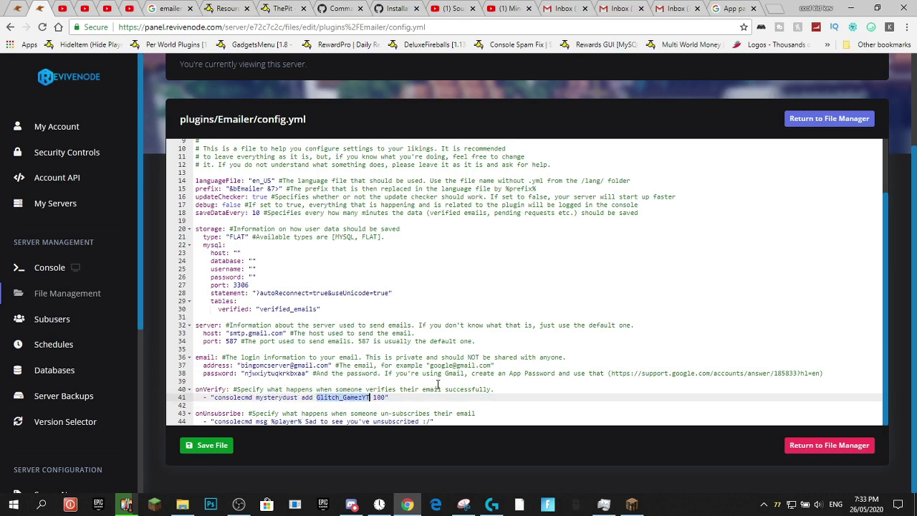
pyautogui.write('%')
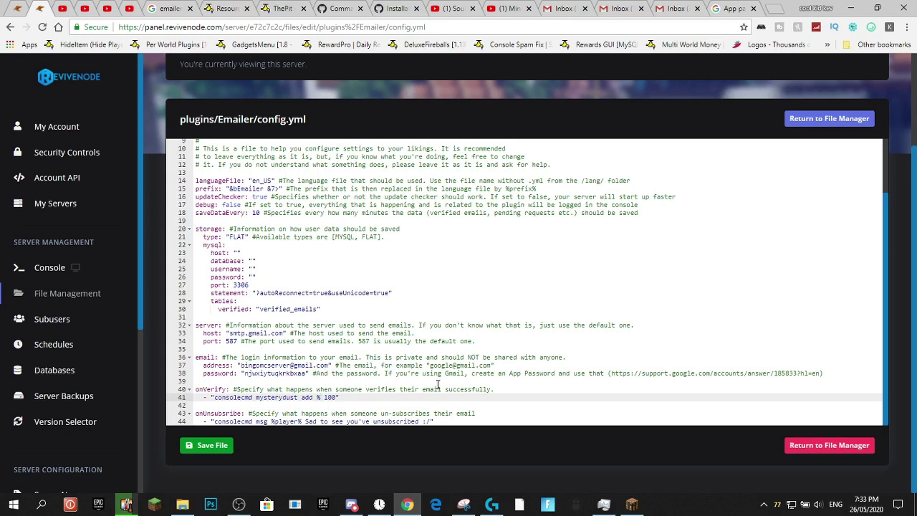
pyautogui.write('player%')
pyautogui.click(208, 445)
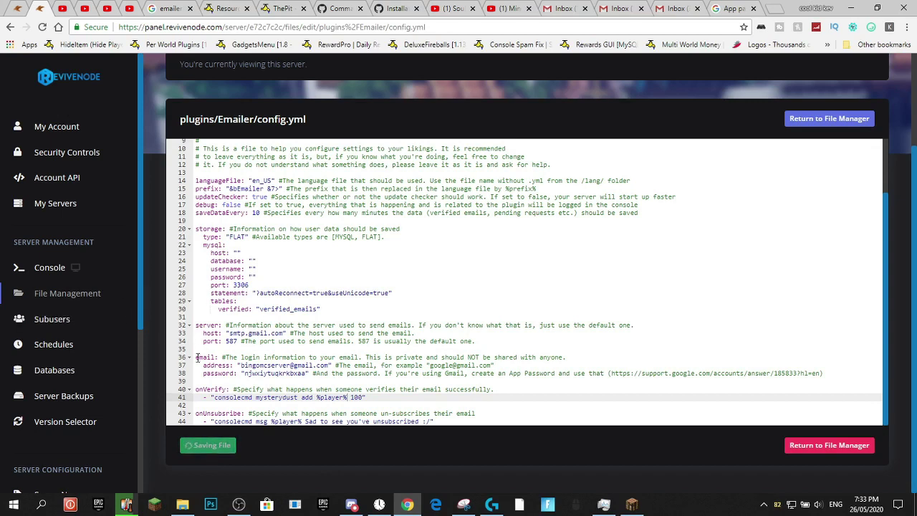
pyautogui.scroll(1, 283, 301)
# In templates.yml, highlight the verificationTemplate line, the emails heading and the verify template's id and type lines.
pyautogui.scroll(-1, 282, 237)
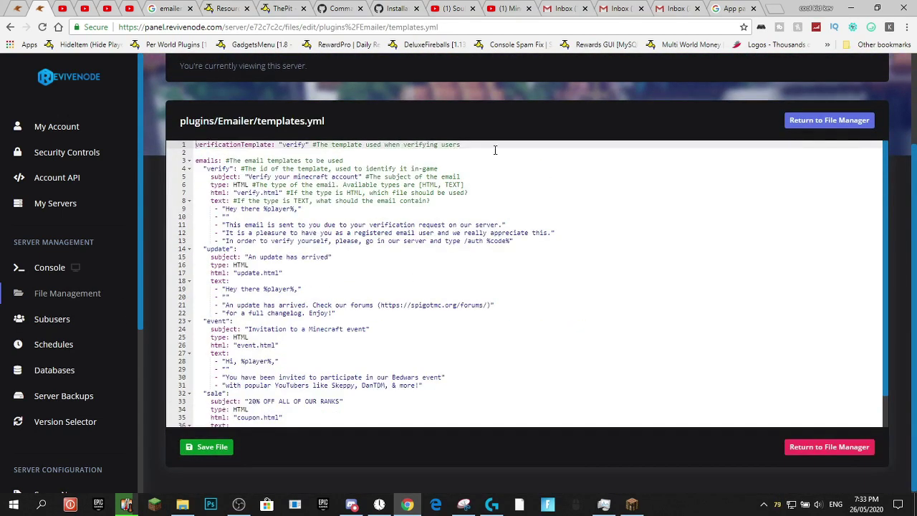
pyautogui.moveTo(212, 145); pyautogui.dragTo(450, 151)
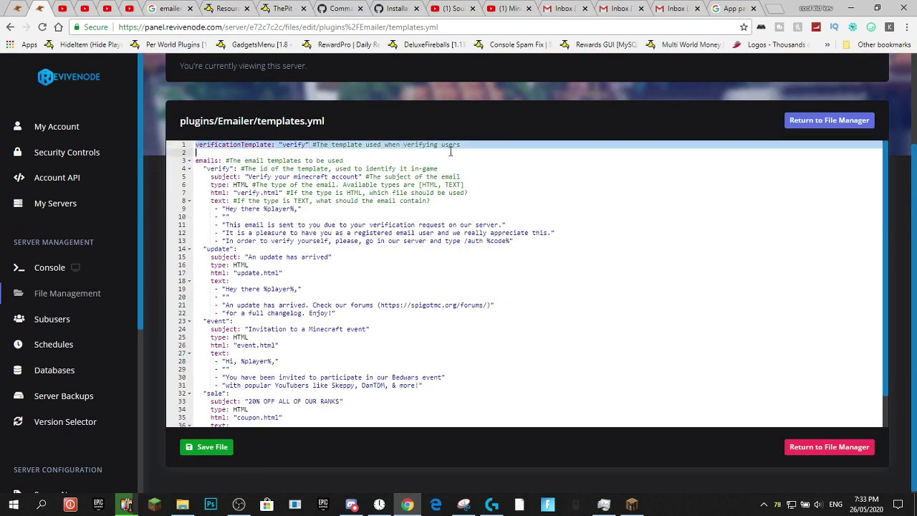
pyautogui.click(490, 153)
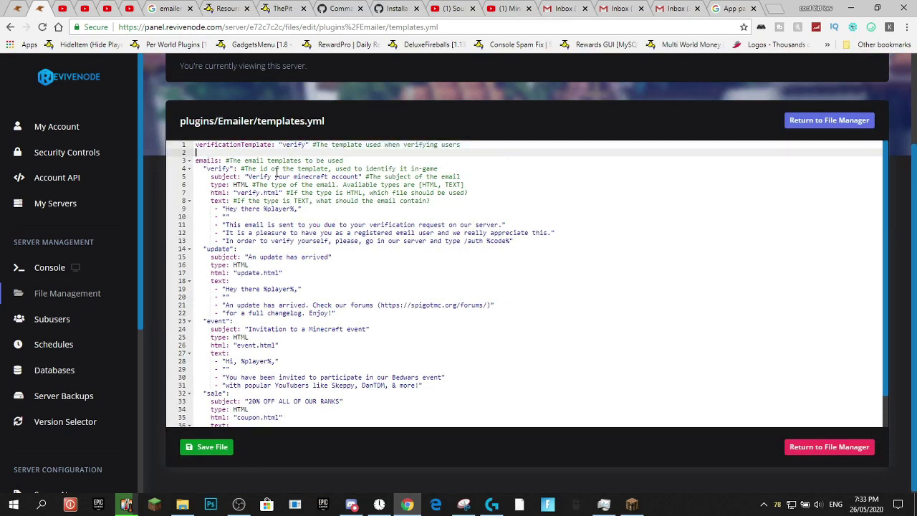
pyautogui.moveTo(196, 160); pyautogui.dragTo(313, 162)
pyautogui.click(242, 169)
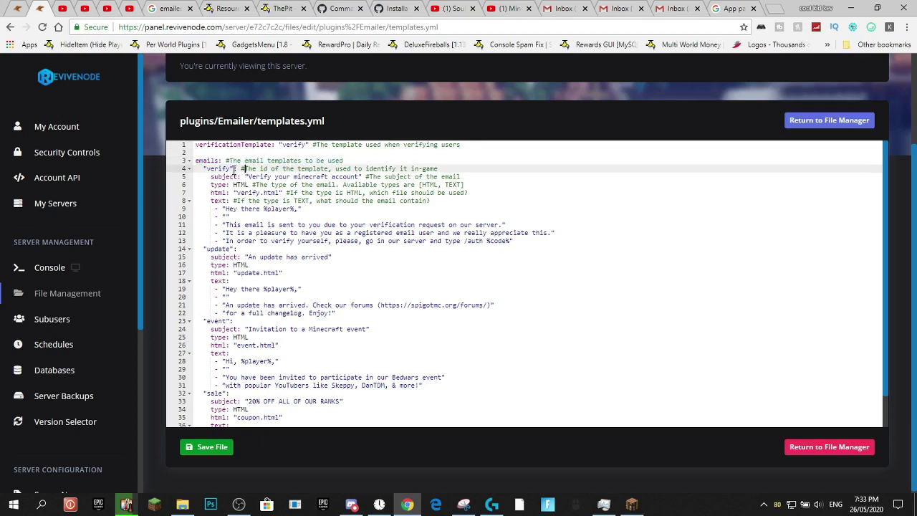
pyautogui.moveTo(206, 169); pyautogui.dragTo(458, 169)
pyautogui.click(238, 184)
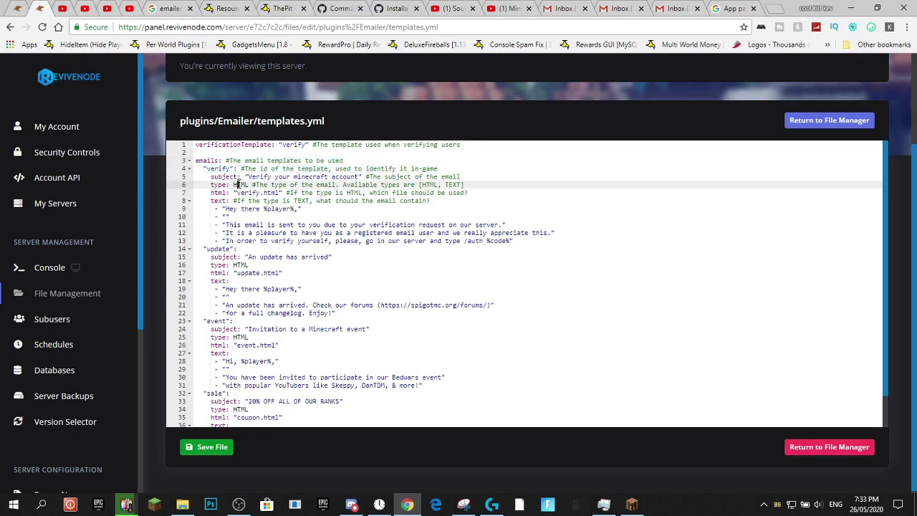
# Highlight the update template's id, subject, HTML type, html file and announcement and changelog text.
pyautogui.moveTo(204, 249); pyautogui.dragTo(239, 249)
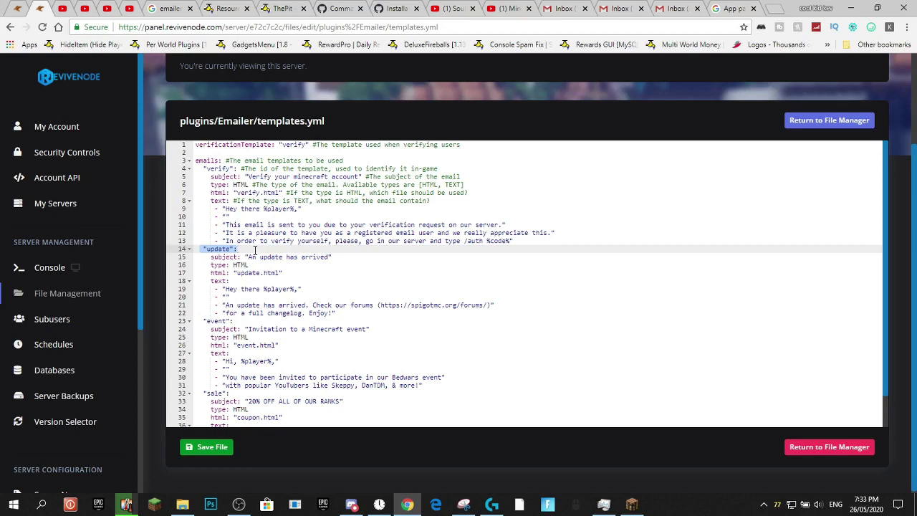
pyautogui.moveTo(211, 259); pyautogui.dragTo(382, 257)
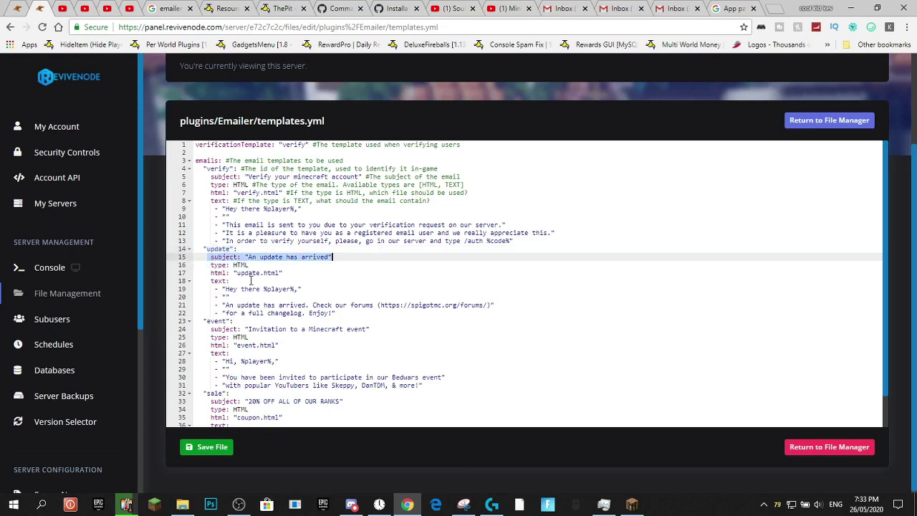
pyautogui.moveTo(211, 265); pyautogui.dragTo(266, 265)
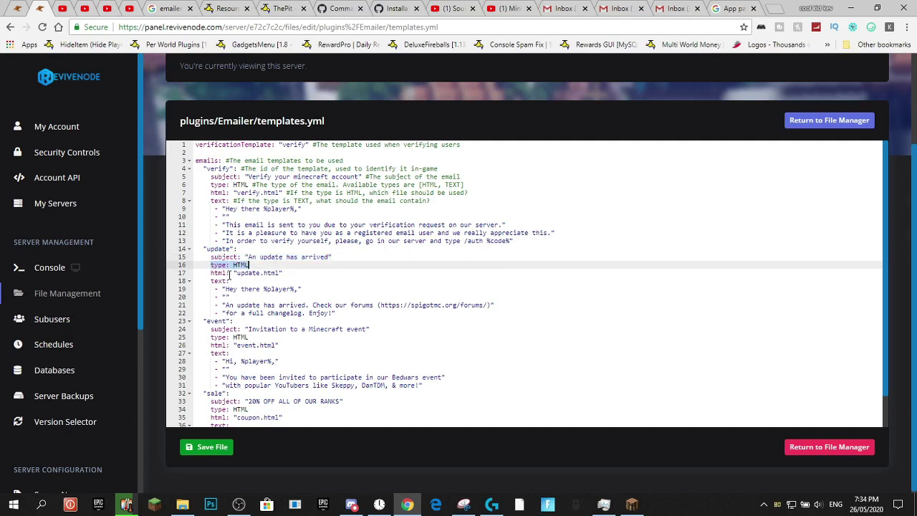
pyautogui.moveTo(211, 273); pyautogui.dragTo(232, 273)
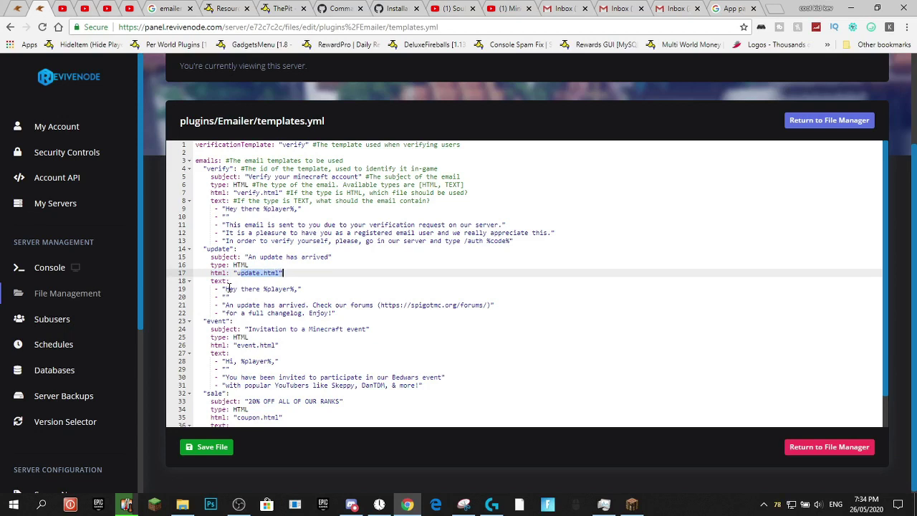
pyautogui.moveTo(211, 280); pyautogui.dragTo(254, 294)
pyautogui.click(255, 295)
pyautogui.click(229, 288)
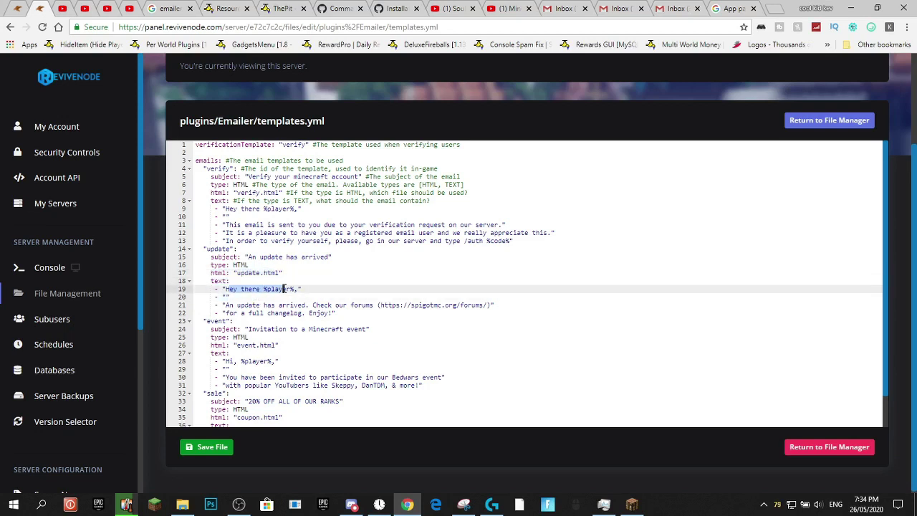
pyautogui.moveTo(226, 305); pyautogui.dragTo(500, 306)
pyautogui.moveTo(226, 313)
pyautogui.mouseDown()
pyautogui.moveTo(336, 314)
pyautogui.moveTo(233, 321)
pyautogui.moveTo(333, 313)
pyautogui.mouseUp()
# Highlight the event template and the sale email's subject and body, then return to the Emailer folder.
pyautogui.scroll(-1, 366, 309)
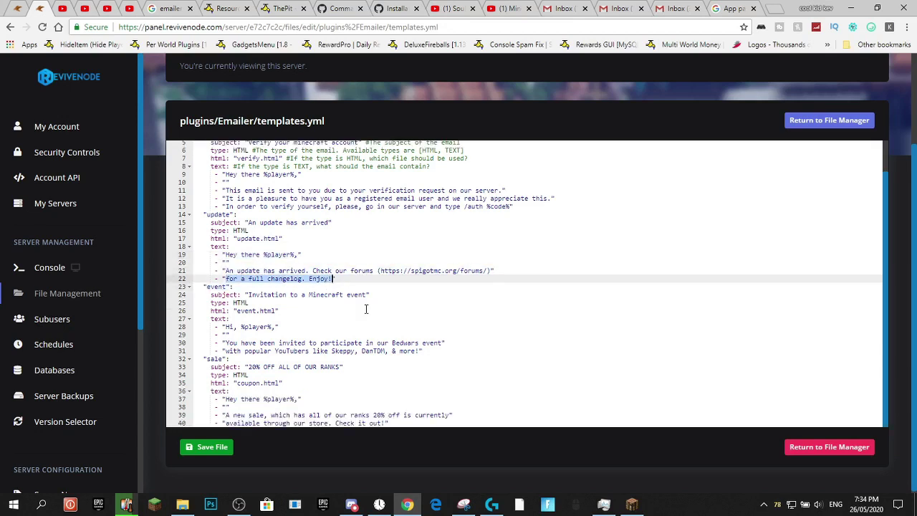
pyautogui.moveTo(204, 286); pyautogui.dragTo(291, 334)
pyautogui.click(389, 317)
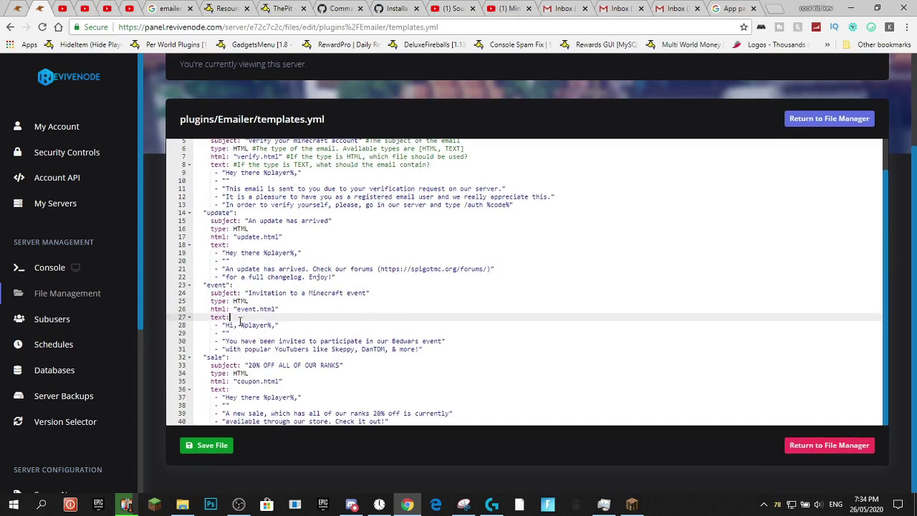
pyautogui.moveTo(249, 366); pyautogui.dragTo(340, 365)
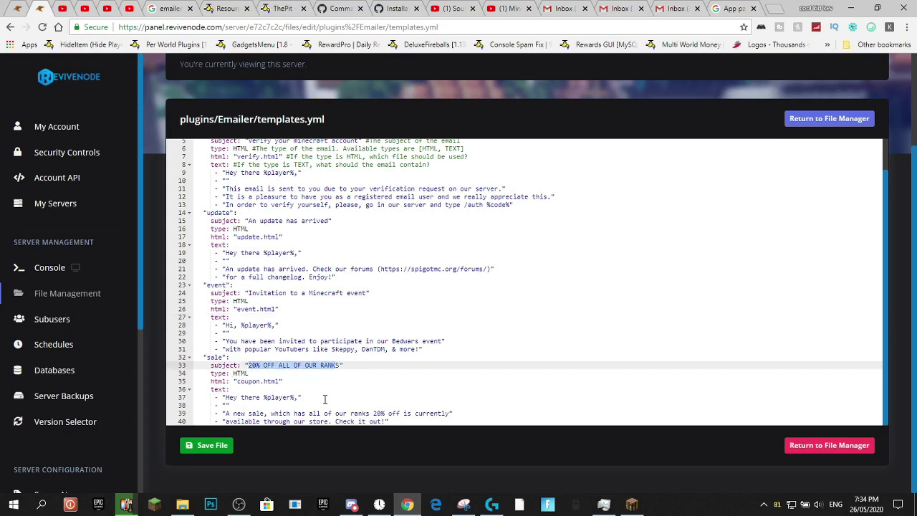
pyautogui.moveTo(247, 414); pyautogui.dragTo(386, 414)
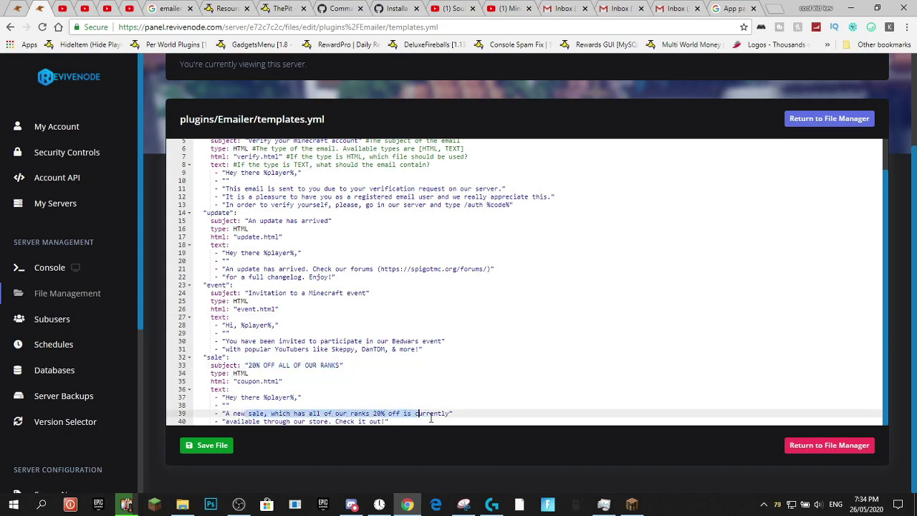
pyautogui.click(299, 342)
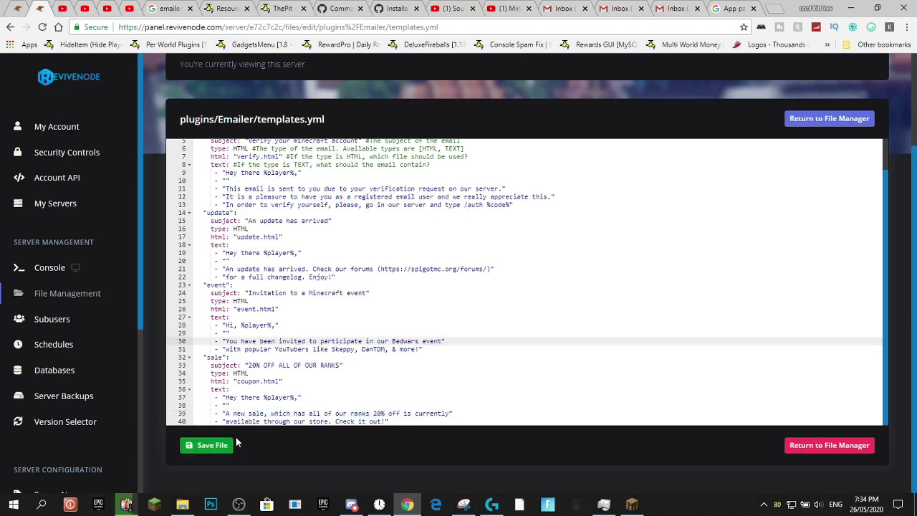
pyautogui.click(825, 446)
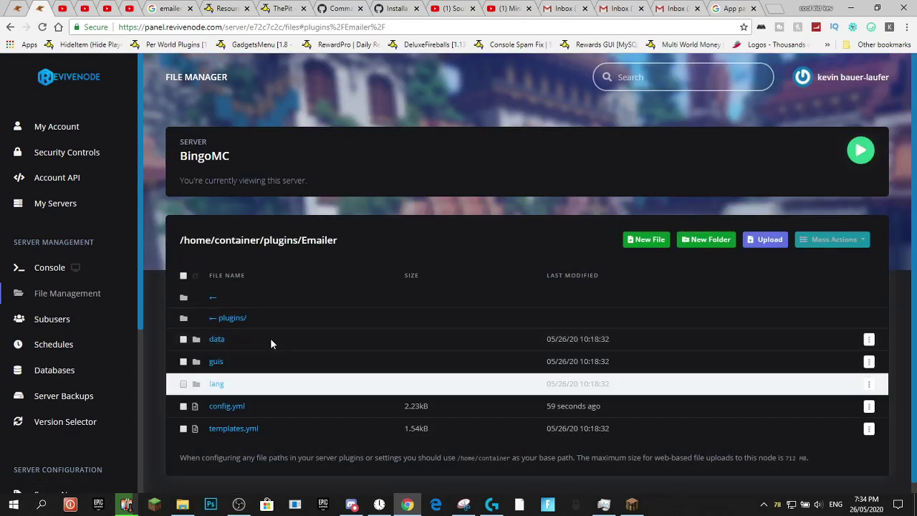
pyautogui.scroll(-1, 237, 365)
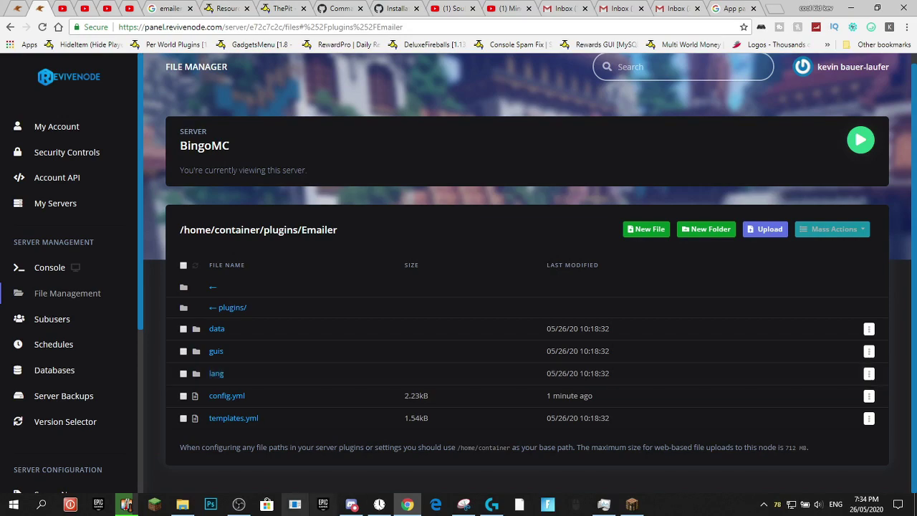
# In Minecraft, run /emailer and reload the plugin's configuration from Plugin information.
pyautogui.click(631, 504)
pyautogui.press('Escape')
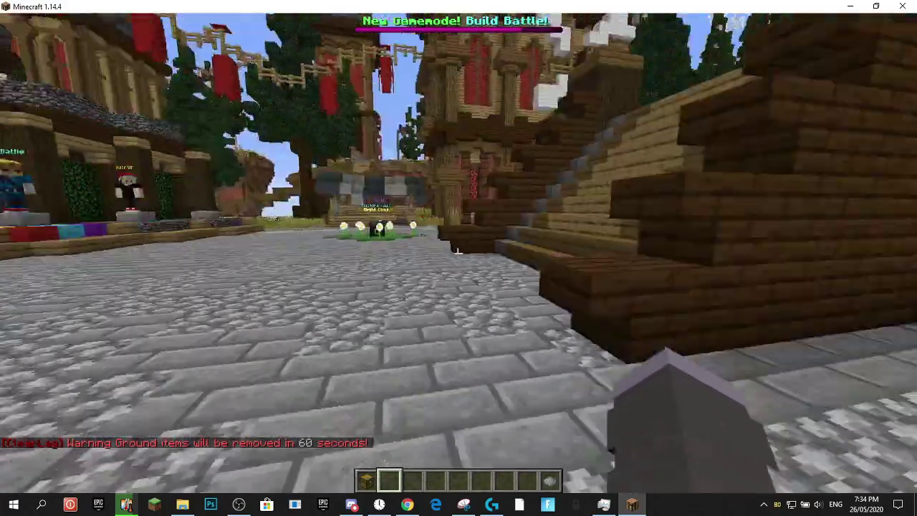
pyautogui.write('/')
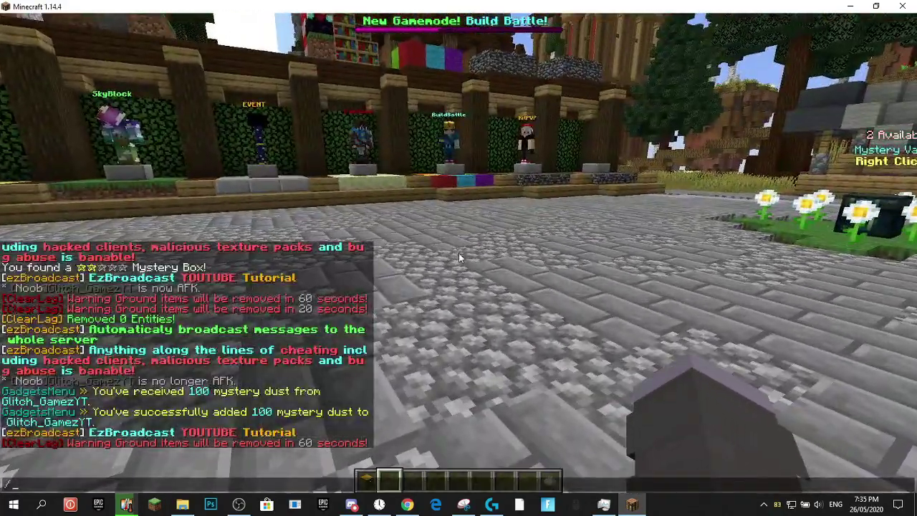
pyautogui.write('emailer')
pyautogui.press('Return')
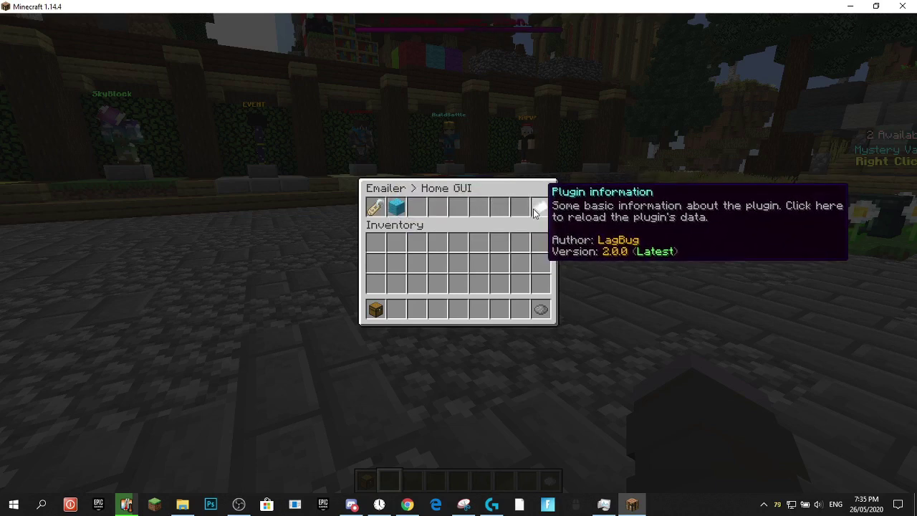
pyautogui.click(542, 208)
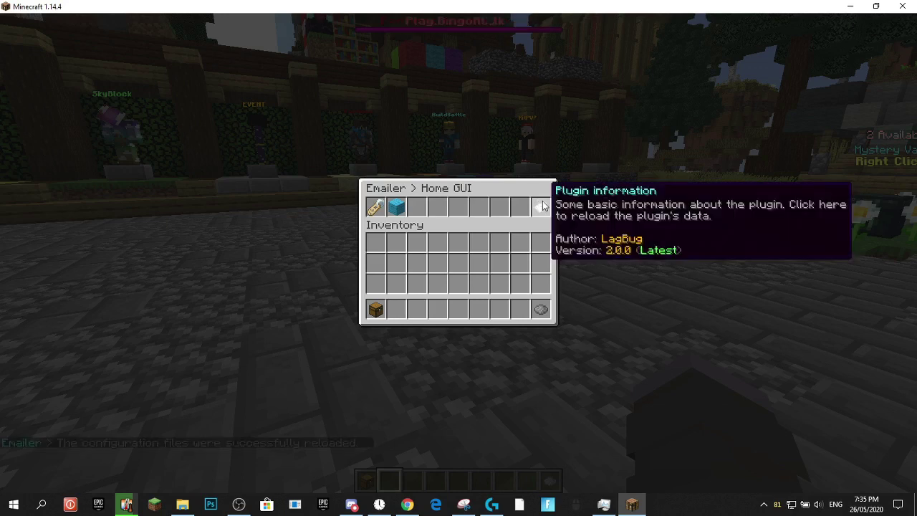
# View the three email templates under Send an Email, then reopen the /emailer menu.
pyautogui.click(377, 206)
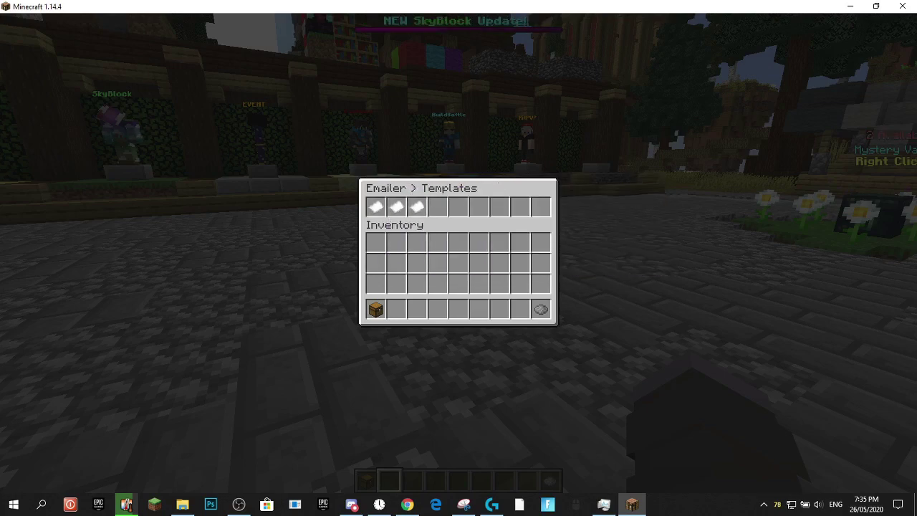
pyautogui.press('Escape')
pyautogui.press('t')
pyautogui.press('Up')
pyautogui.press('Return')
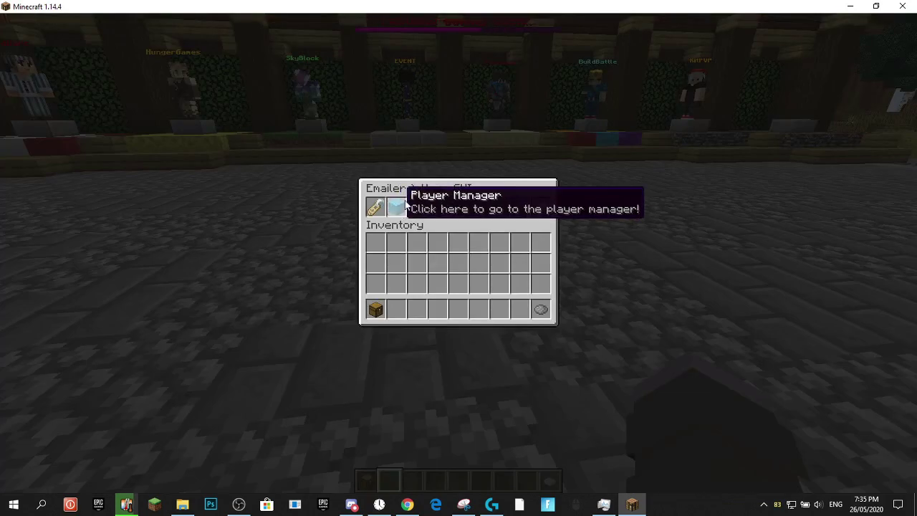
# Open the Player Manager for the player's username and load their management options.
pyautogui.click(402, 208)
pyautogui.write('t')
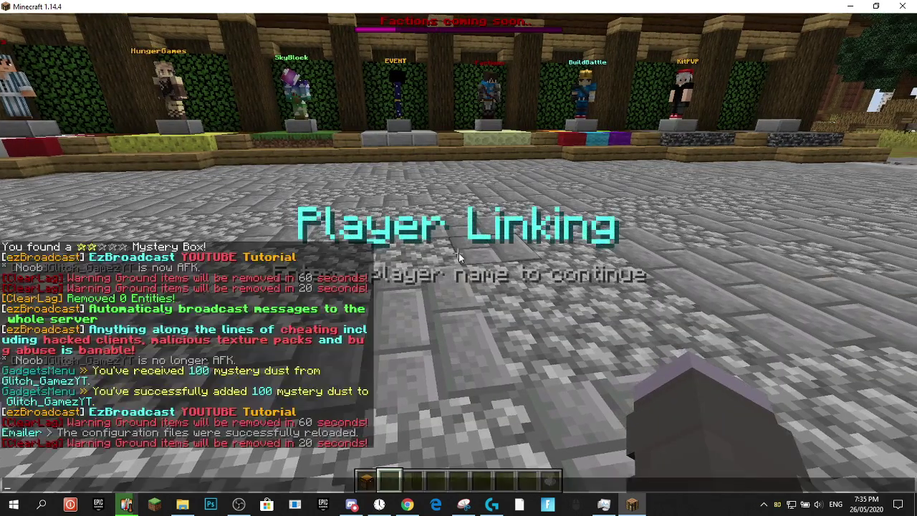
pyautogui.write('Glitch_GamezYT')
pyautogui.press('Return')
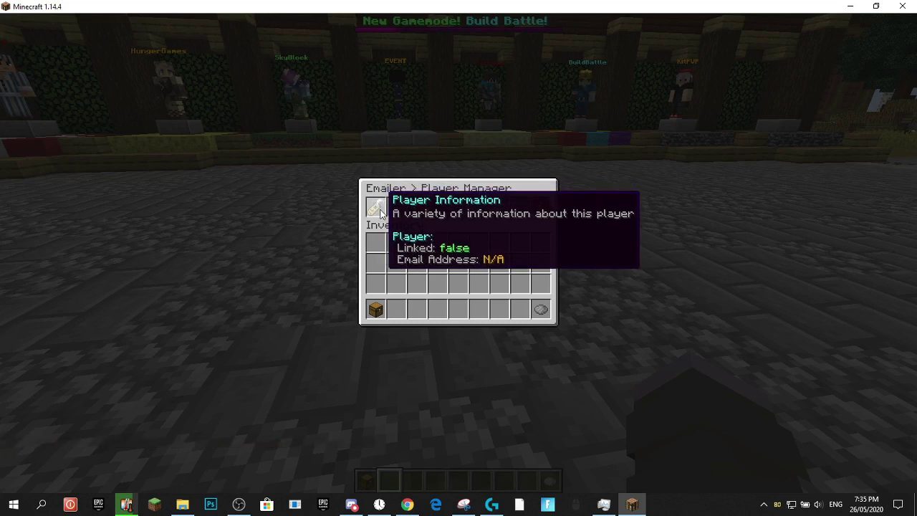
pyautogui.click(374, 212)
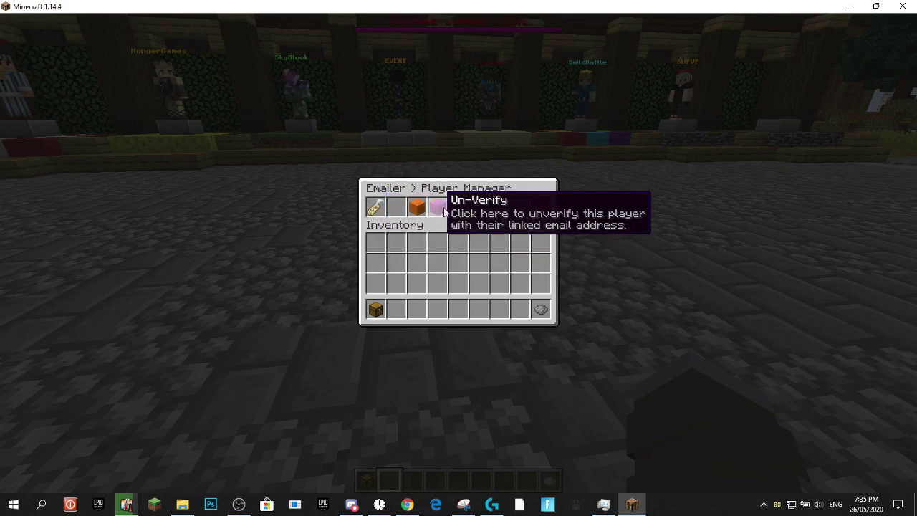
# Force-verify the player by entering their email address in chat.
pyautogui.click(417, 208)
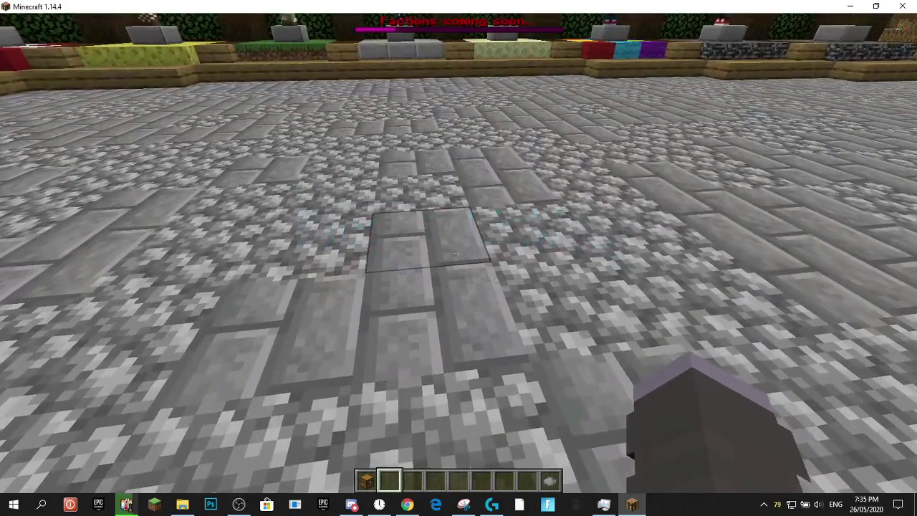
pyautogui.write('tkevin')
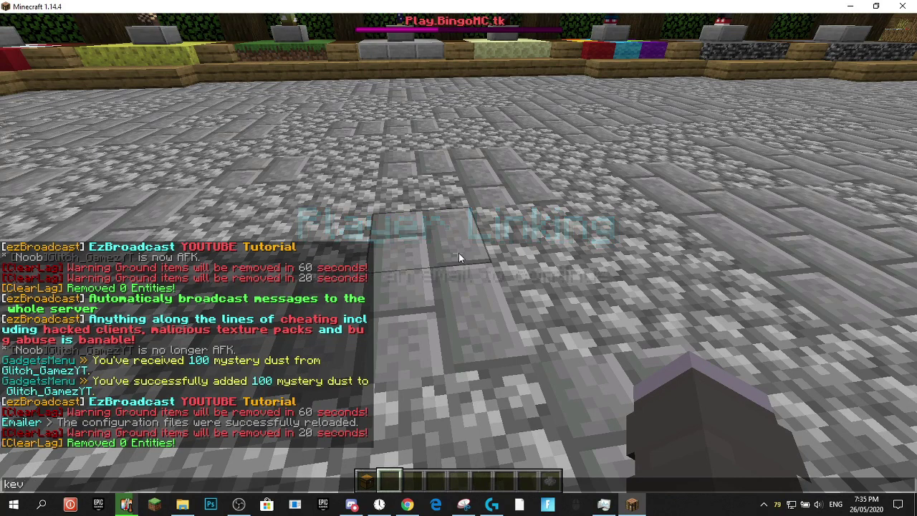
pyautogui.press('BackSpace')
pyautogui.press('BackSpace')
pyautogui.press('BackSpace')
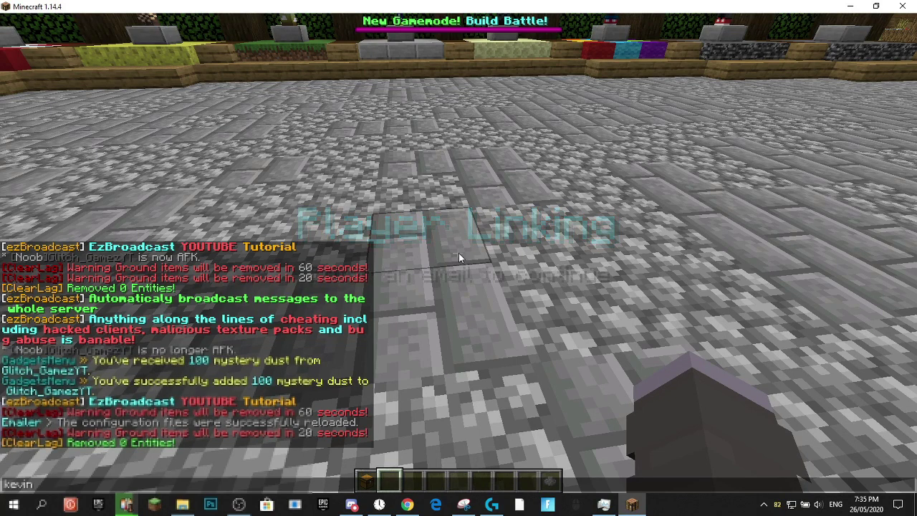
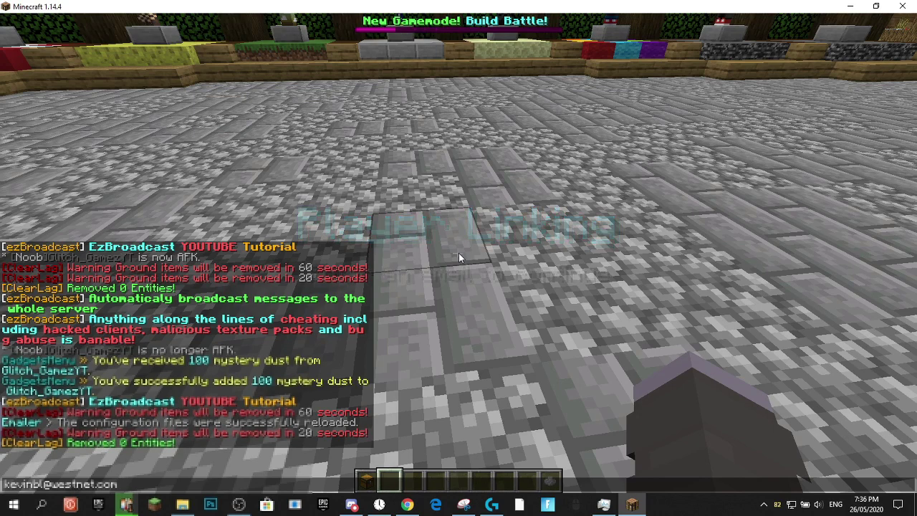
pyautogui.press('Return')
pyautogui.press('t')
pyautogui.press('Up')
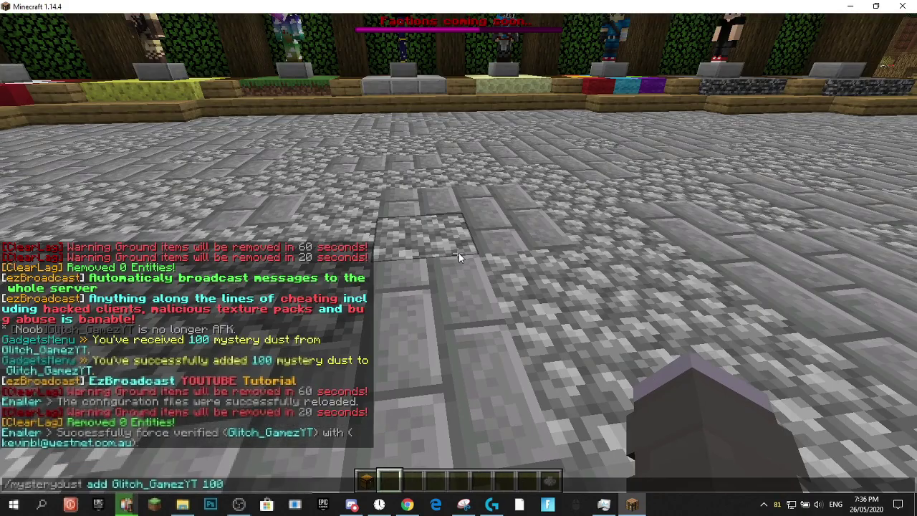
pyautogui.press('Escape')
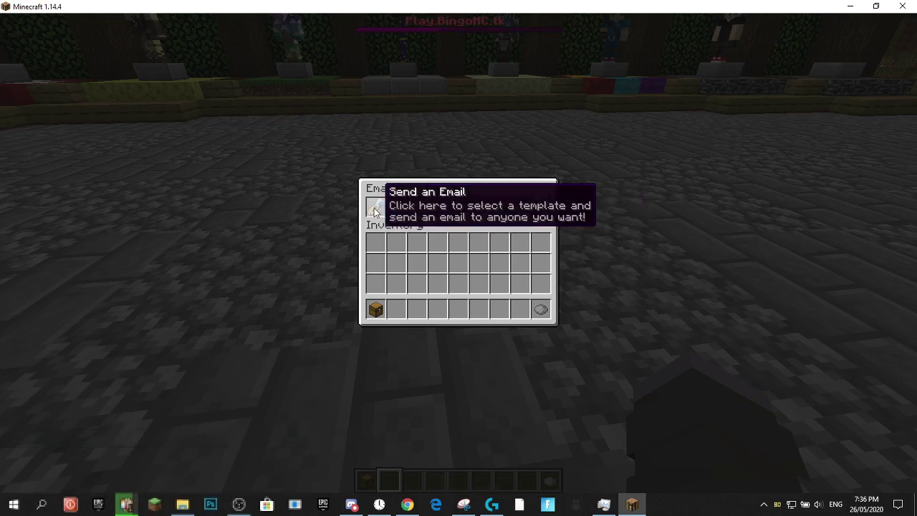
# Un-verify the player's linked email through the Player Manager.
pyautogui.click(389, 207)
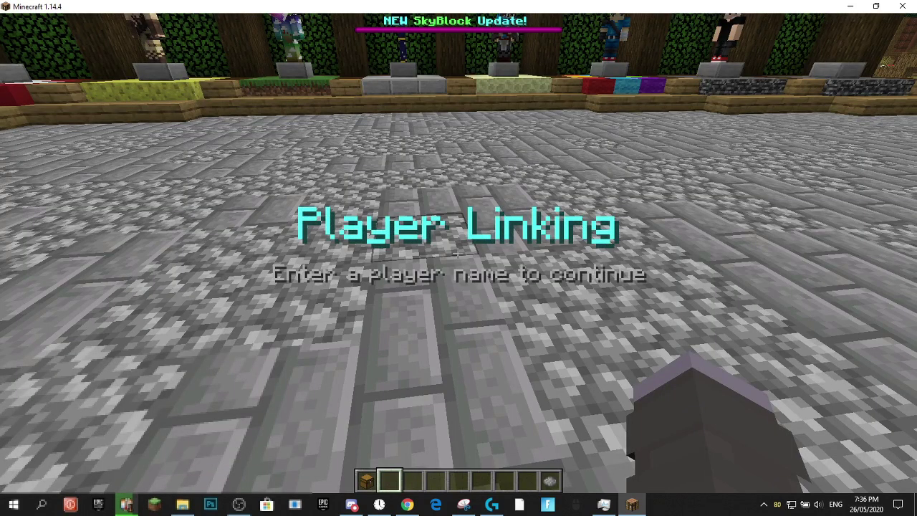
pyautogui.write('tGlitch_GamezYT')
pyautogui.press('Return')
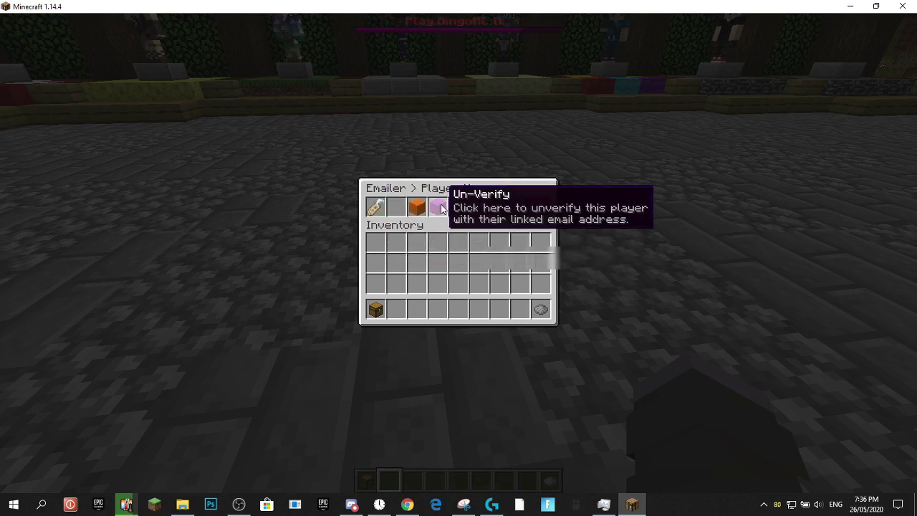
pyautogui.click(436, 210)
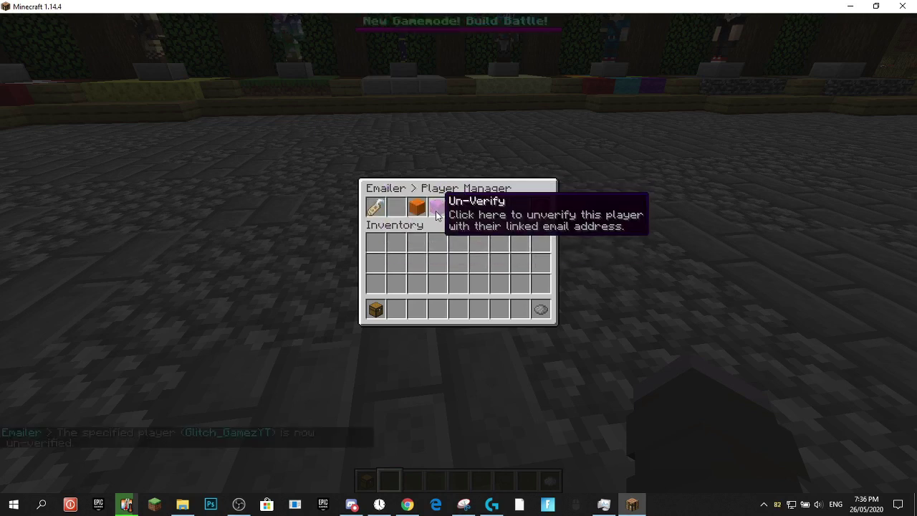
pyautogui.press('Escape')
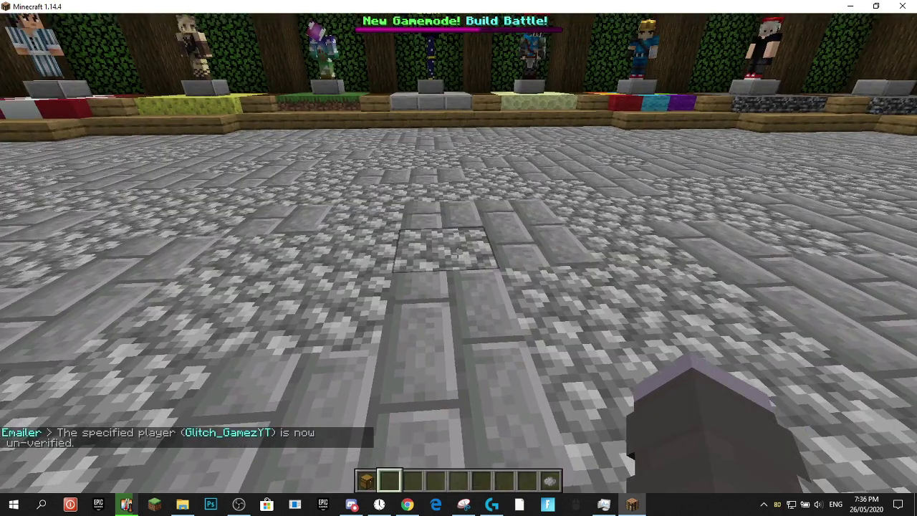
# Run /email and look up the player, confirming Linked false with no email address.
pyautogui.write('/mailer')
pyautogui.press('Left')
pyautogui.press('Left')
pyautogui.press('Left')
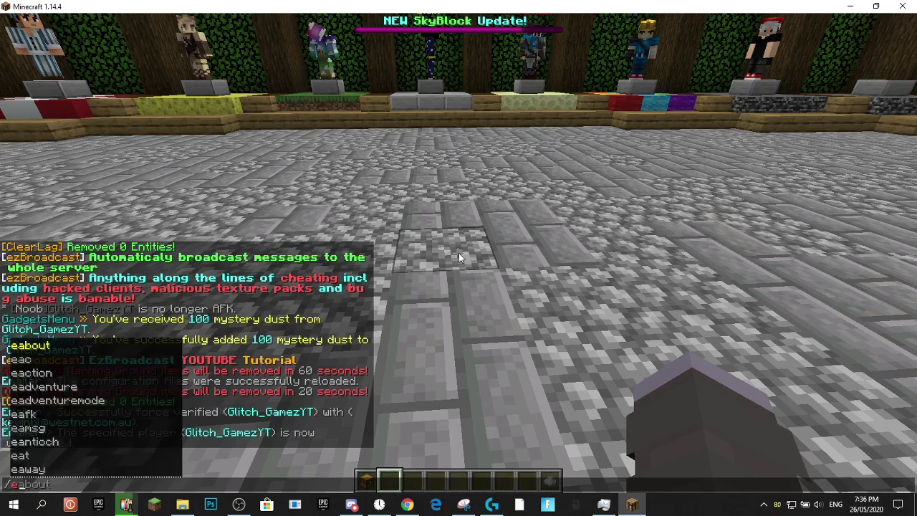
pyautogui.write('email')
pyautogui.press('Return')
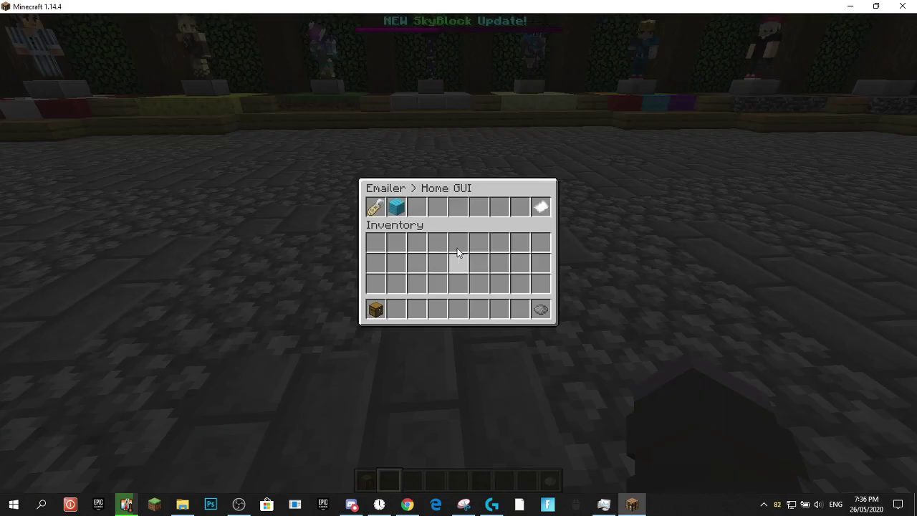
pyautogui.click(394, 209)
pyautogui.write('tGlitch_GamezYT')
pyautogui.press('Return')
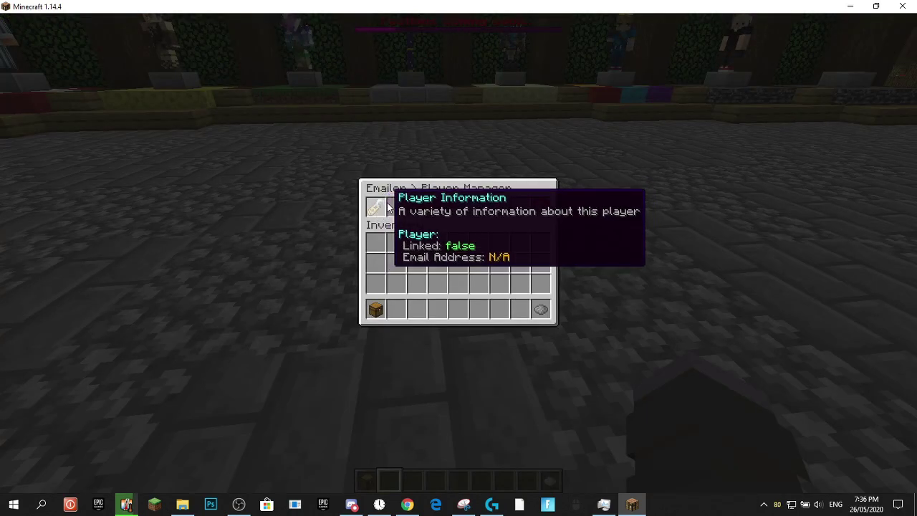
pyautogui.press('Escape')
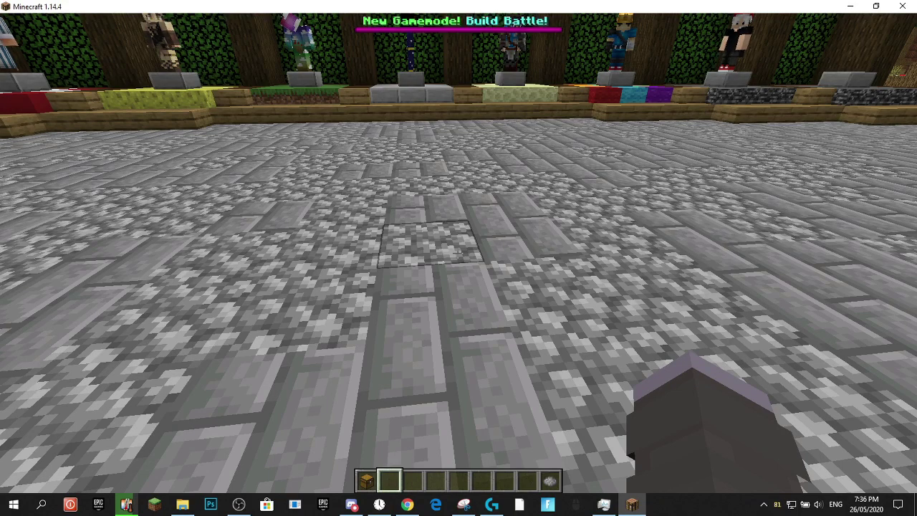
# Send /lobby in chat, discard a recalled earlier command, and resume the game.
pyautogui.write('t')
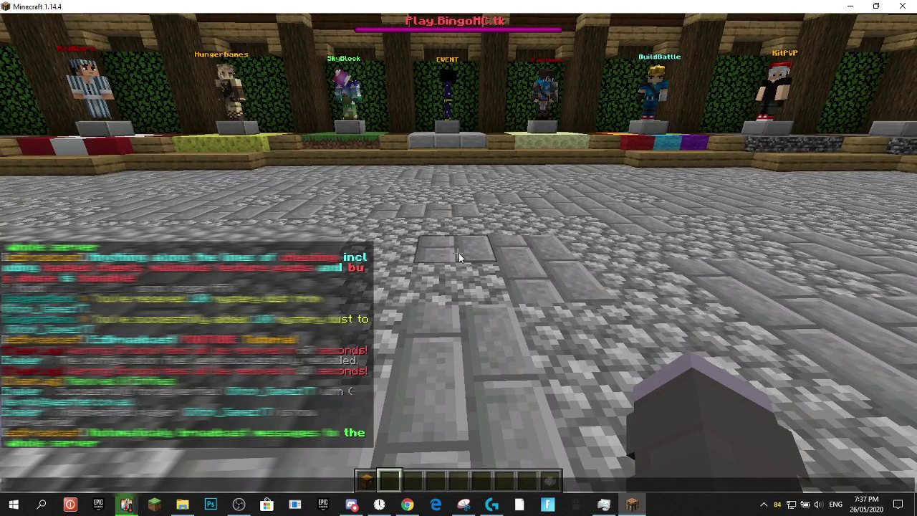
pyautogui.write('/lobby')
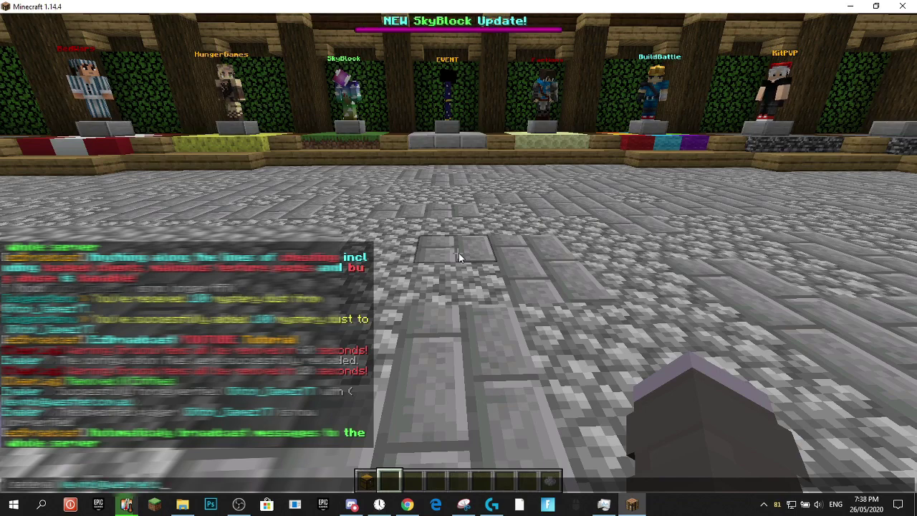
pyautogui.press('Return')
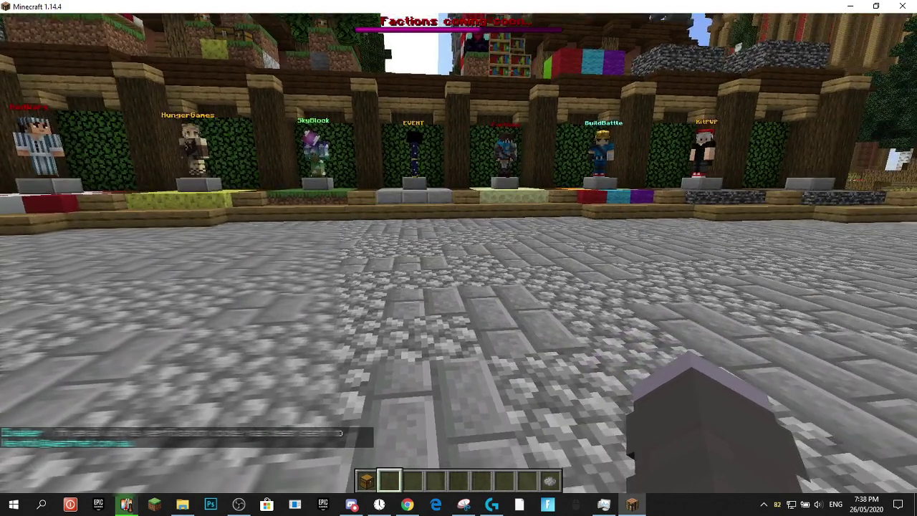
pyautogui.press('t')
pyautogui.press('Up')
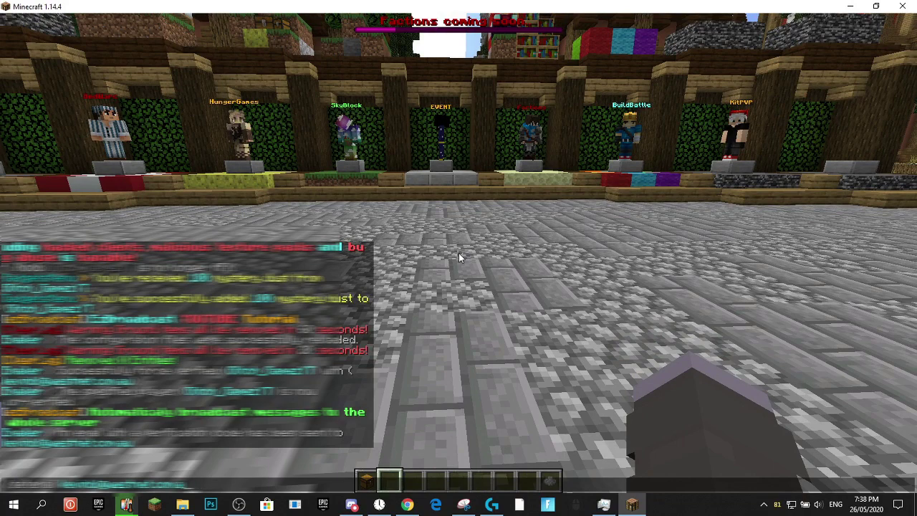
pyautogui.press('BackSpace')
pyautogui.press('BackSpace')
pyautogui.press('BackSpace')
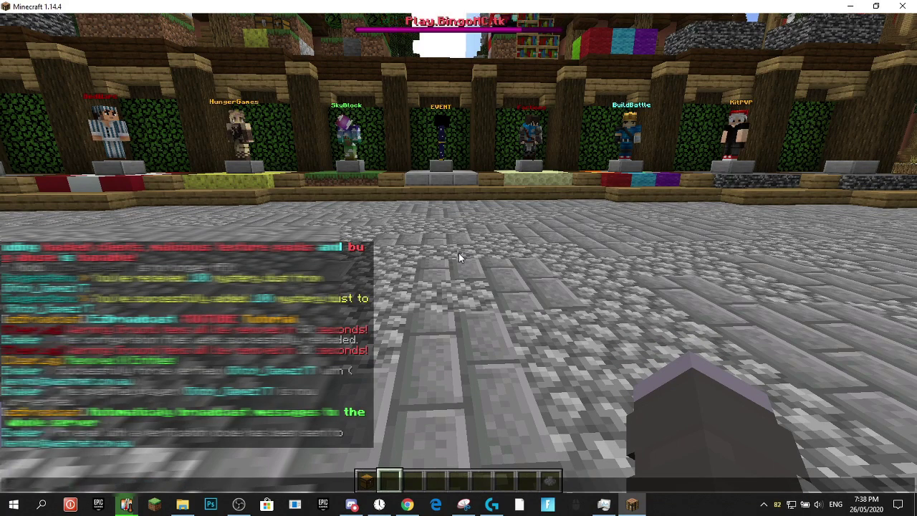
pyautogui.press('Escape')
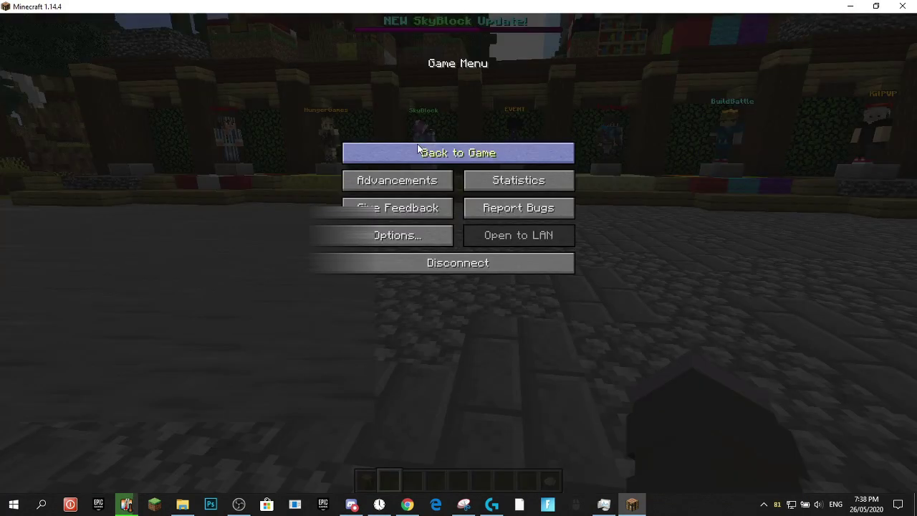
pyautogui.click(419, 150)
# Run /setemail with the player's Gmail address, then pause the game.
pyautogui.write('/setemail')
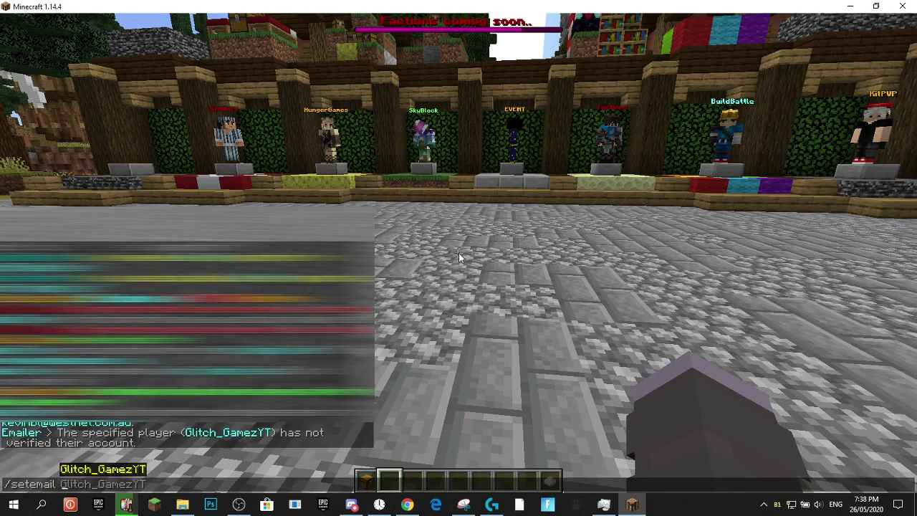
pyautogui.press('Return')
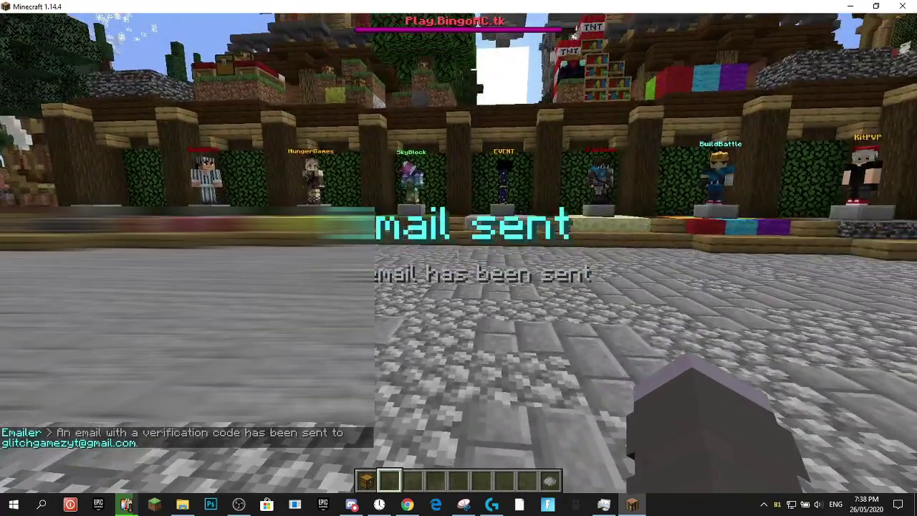
pyautogui.press('Escape')
# In Gmail, open the 'Verify your minecraft account' email from the inbox.
pyautogui.click(407, 504)
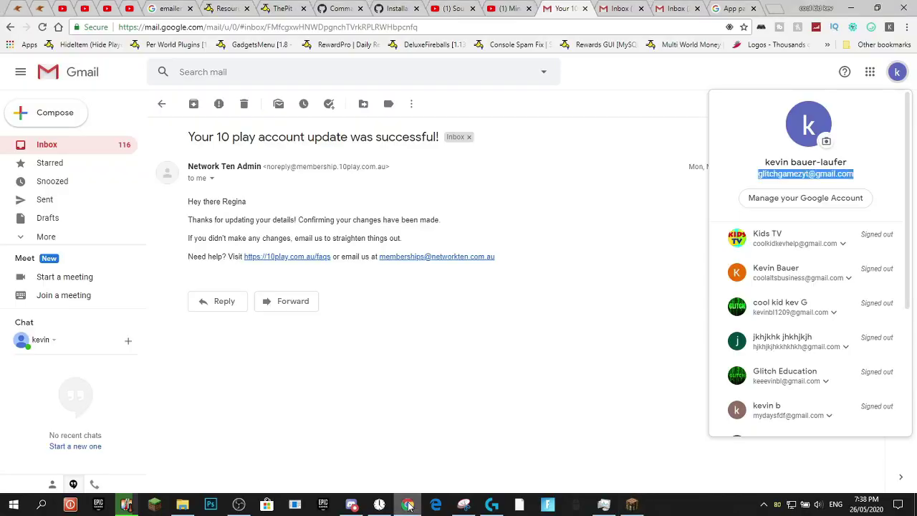
pyautogui.click(826, 173)
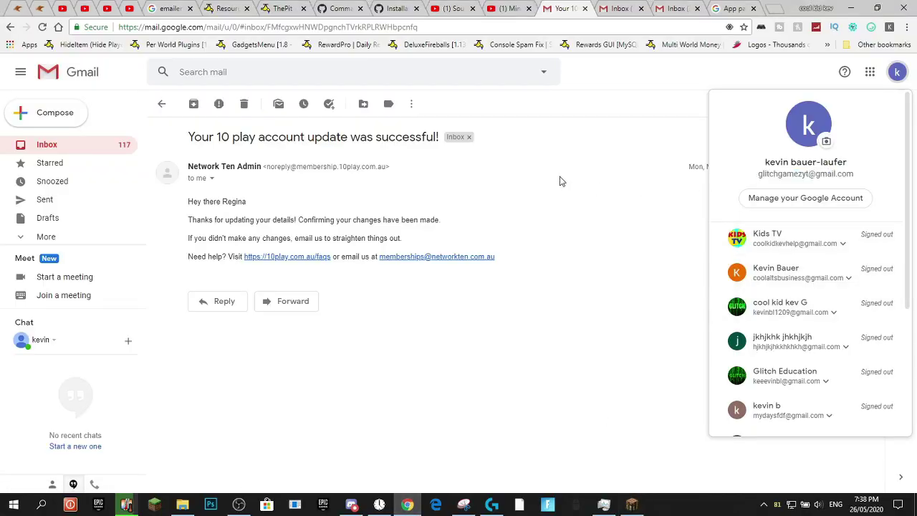
pyautogui.click(164, 108)
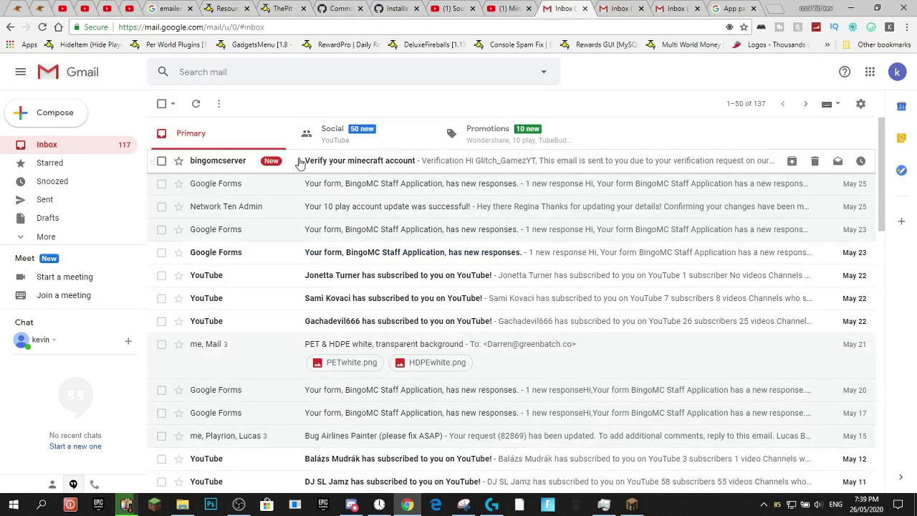
pyautogui.click(300, 163)
# Read the email's text and select the /verify command shown on its button.
pyautogui.scroll(-2, 416, 241)
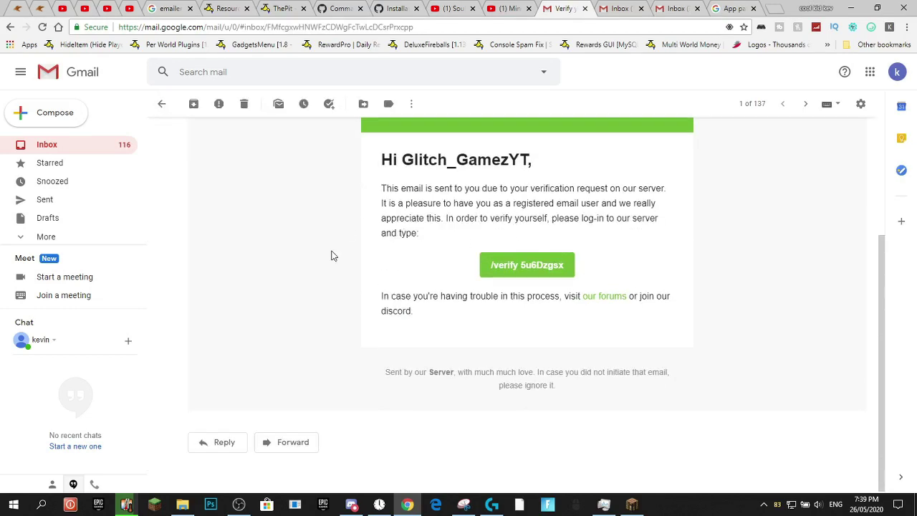
pyautogui.scroll(-2, 664, 253)
pyautogui.moveTo(391, 186)
pyautogui.mouseDown()
pyautogui.moveTo(572, 195)
pyautogui.moveTo(586, 186)
pyautogui.mouseUp()
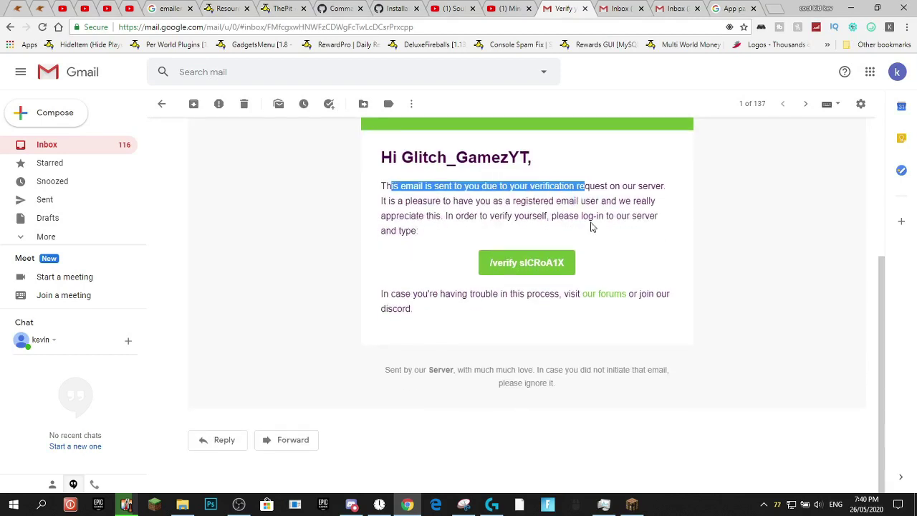
pyautogui.moveTo(378, 204); pyautogui.dragTo(708, 199)
pyautogui.click(708, 199)
pyautogui.moveTo(491, 269); pyautogui.dragTo(617, 263)
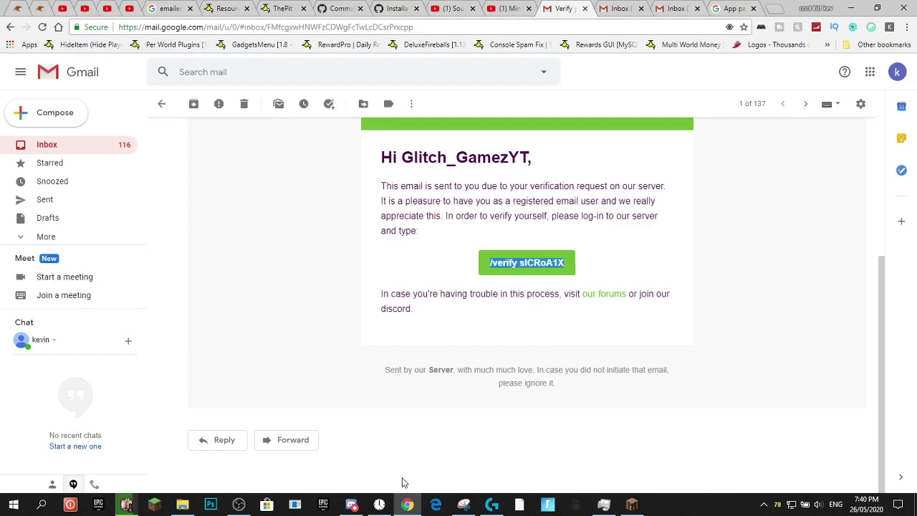
pyautogui.click(631, 504)
# Paste and send the /verify command in chat to link the player's account.
pyautogui.click(428, 156)
pyautogui.press('t')
pyautogui.hotkey('ctrl', 'v')
pyautogui.press('Return')
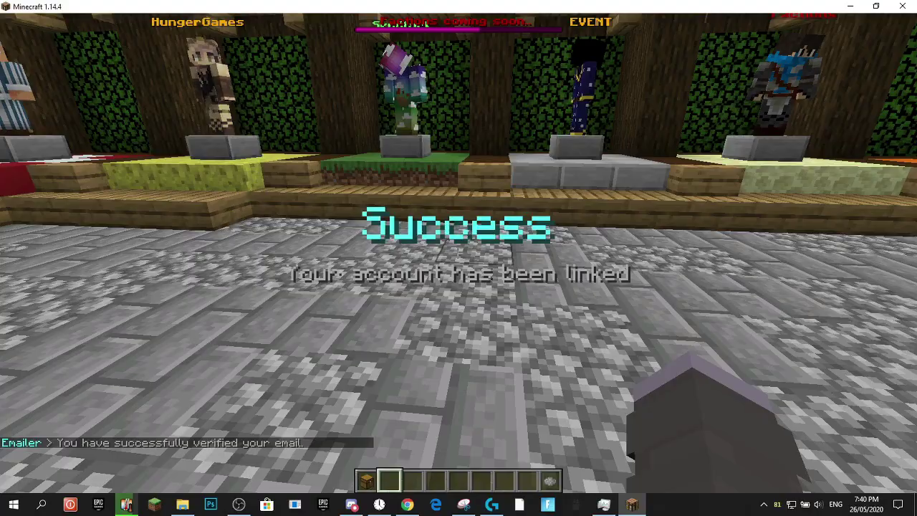
pyautogui.press('s')
pyautogui.press('1')
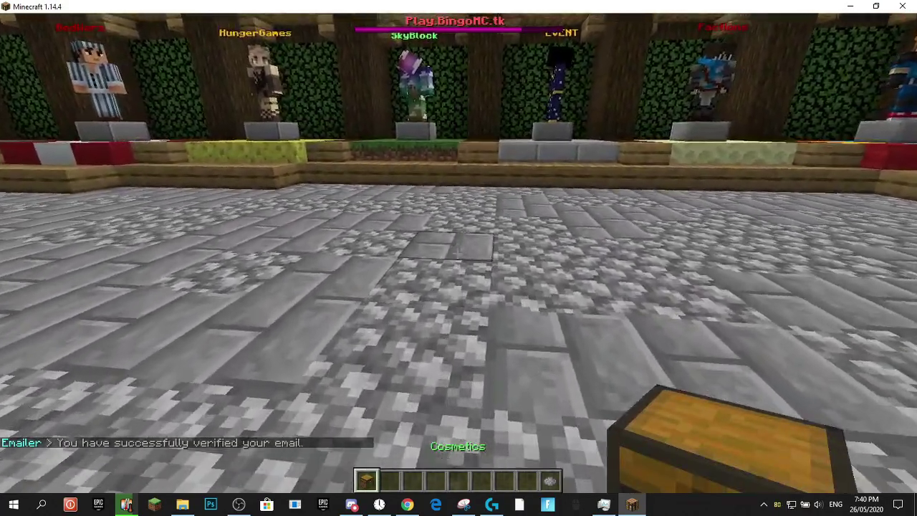
# Through /emailer, send the Sale template email to everyone.
pyautogui.press('/')
pyautogui.write('email')
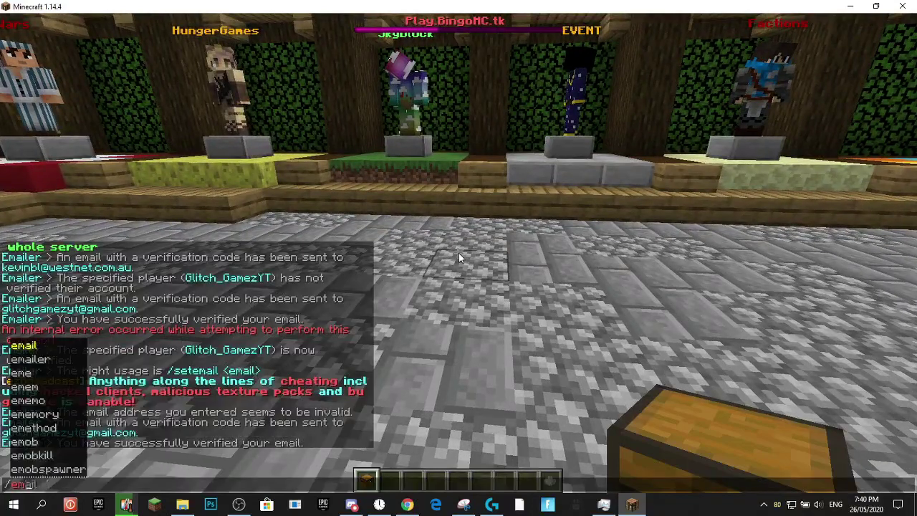
pyautogui.write('er')
pyautogui.press('Escape')
pyautogui.click(373, 209)
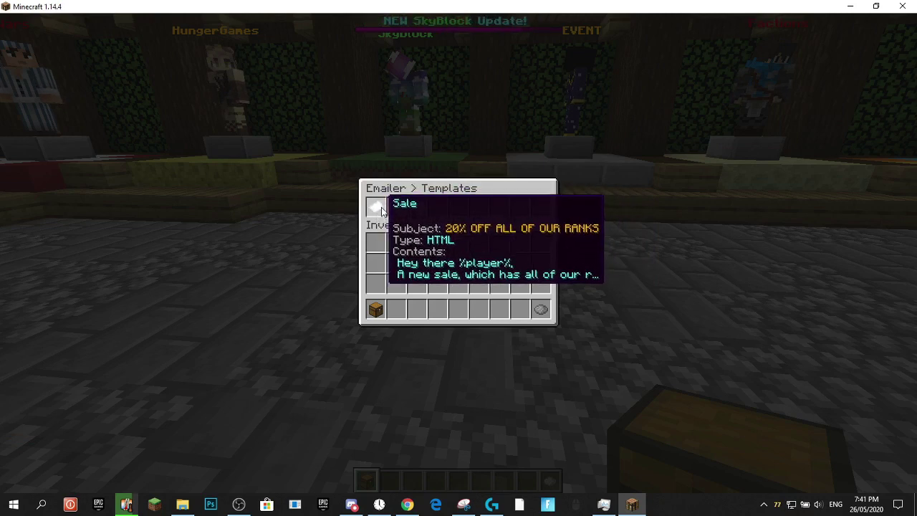
pyautogui.click(379, 209)
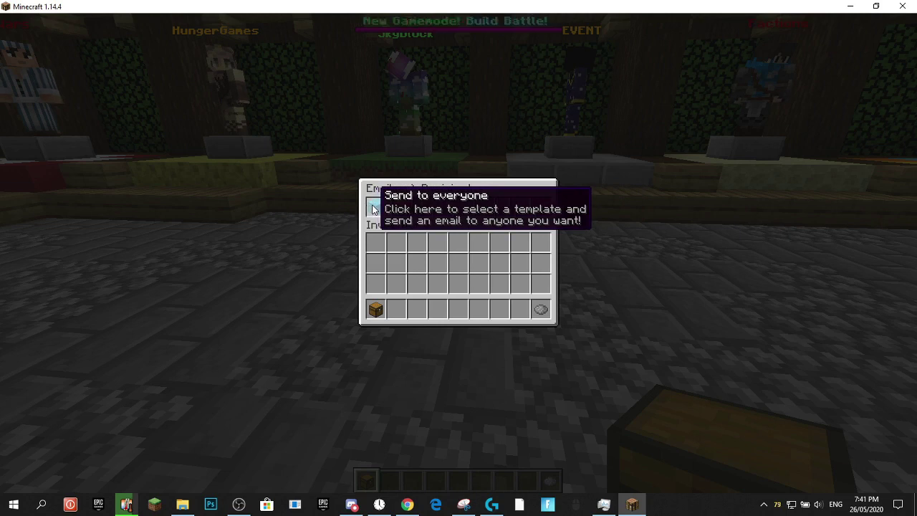
pyautogui.click(372, 208)
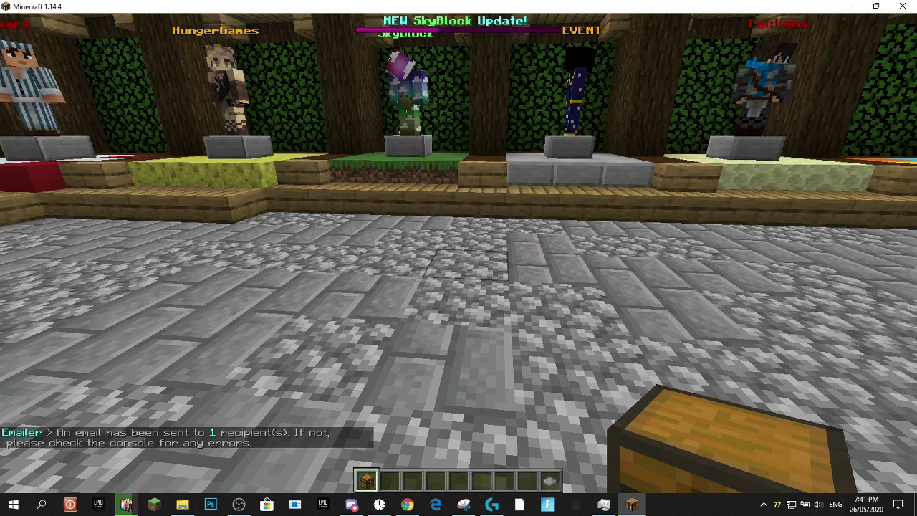
# Open the '20% OFF ALL OF OUR RANKS' email from the Gmail inbox.
pyautogui.press('Escape')
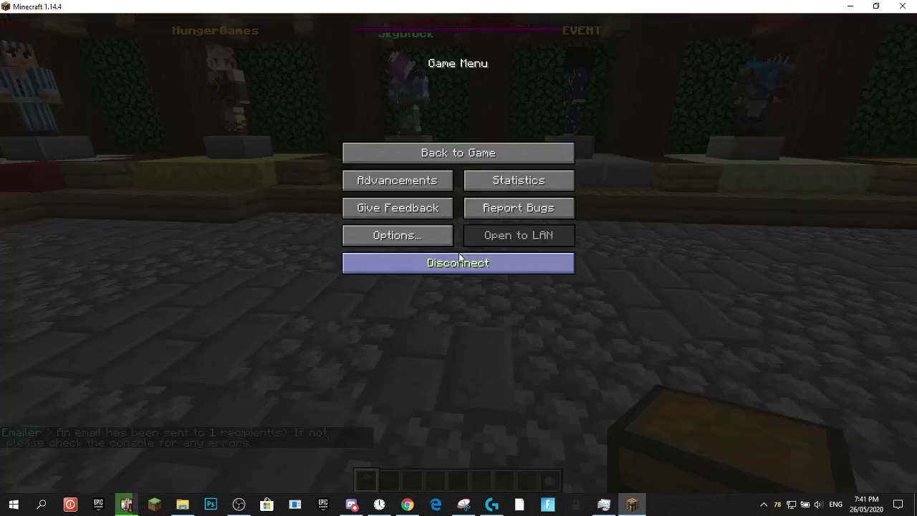
pyautogui.click(407, 504)
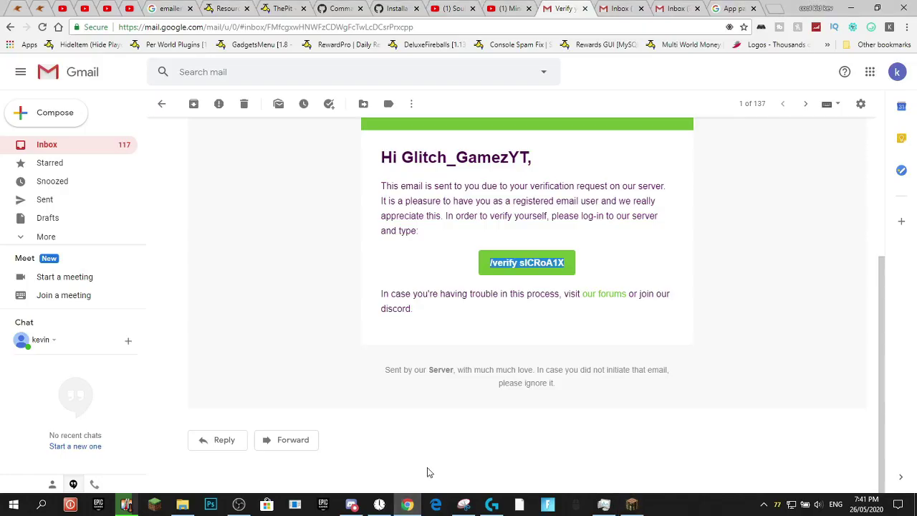
pyautogui.click(163, 105)
pyautogui.click(290, 164)
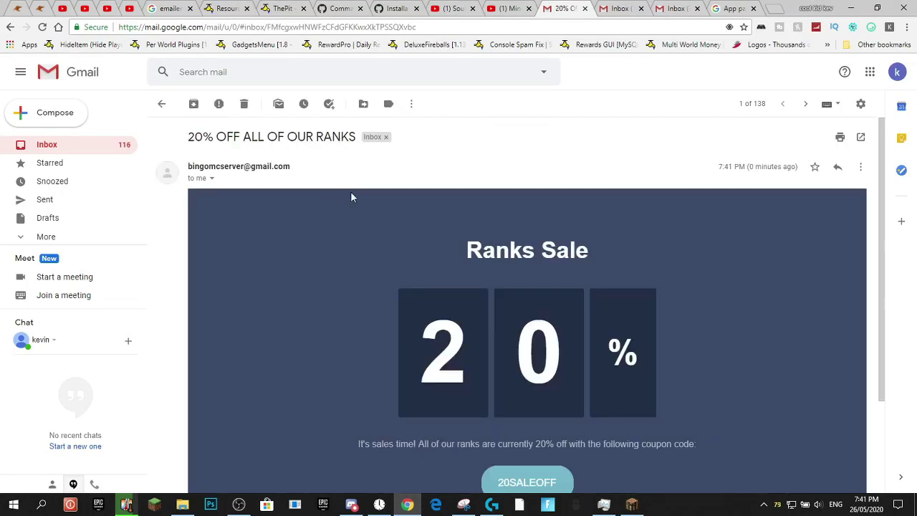
pyautogui.scroll(-2, 415, 172)
pyautogui.scroll(2, 538, 172)
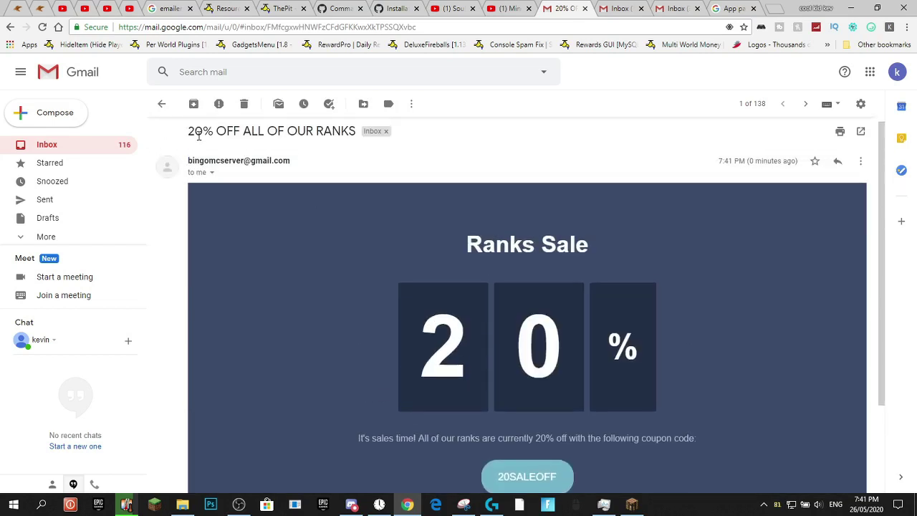
# Highlight the '20% OFF ALL OF OUR RANKS' subject and the email's body blocks.
pyautogui.moveTo(195, 137); pyautogui.dragTo(352, 136)
pyautogui.scroll(-3, 303, 195)
pyautogui.moveTo(422, 155); pyautogui.dragTo(580, 260)
pyautogui.click(580, 260)
pyautogui.scroll(2, 580, 260)
pyautogui.scroll(1, 580, 260)
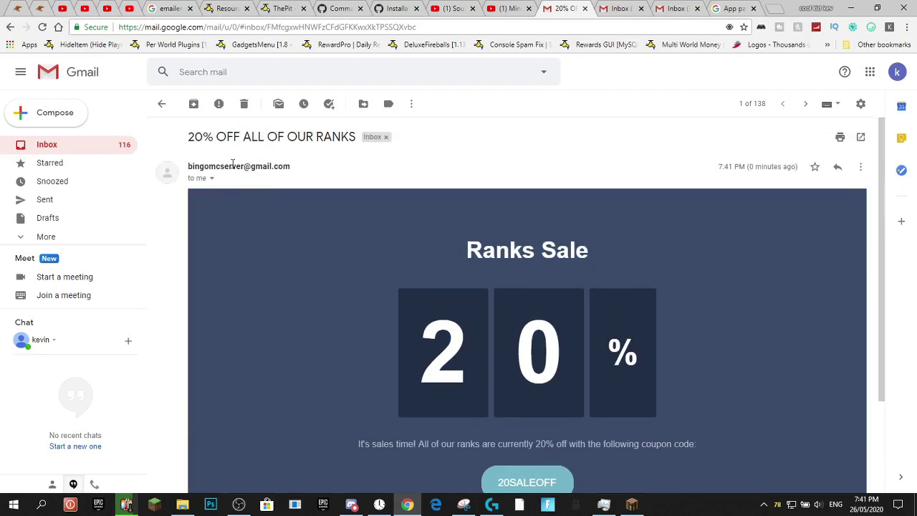
pyautogui.moveTo(189, 136); pyautogui.dragTo(359, 143)
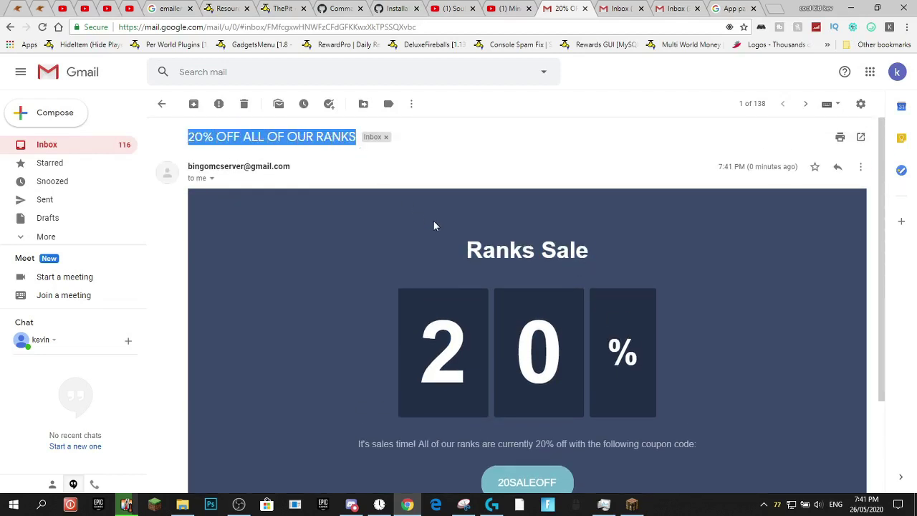
pyautogui.moveTo(443, 229); pyautogui.dragTo(585, 301)
pyautogui.scroll(-2, 585, 301)
pyautogui.click(427, 196)
pyautogui.scroll(1, 427, 195)
# Highlight the Ranks Sale heading and 20% blocks with the 20SALEOFF code.
pyautogui.moveTo(465, 188)
pyautogui.mouseDown()
pyautogui.moveTo(454, 321)
pyautogui.moveTo(350, 380)
pyautogui.moveTo(696, 377)
pyautogui.mouseUp()
pyautogui.click(696, 377)
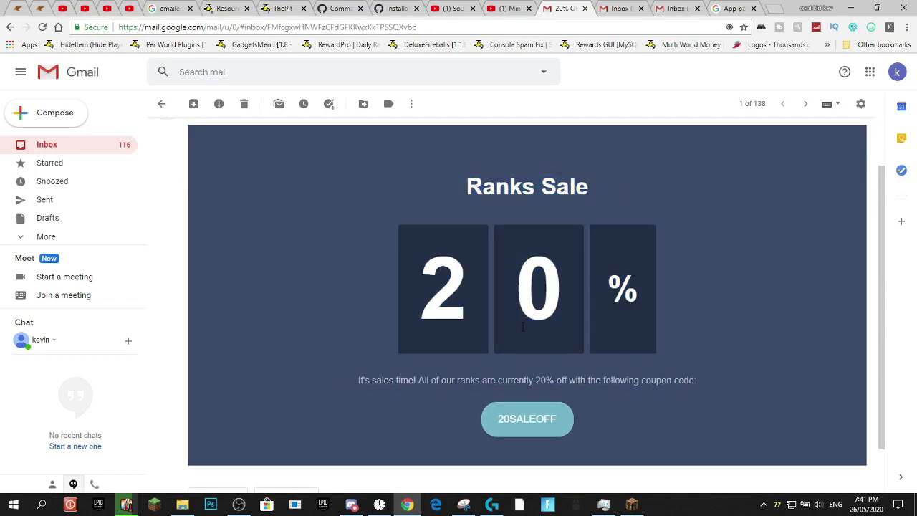
pyautogui.moveTo(366, 276)
pyautogui.mouseDown()
pyautogui.moveTo(673, 276)
pyautogui.moveTo(422, 223)
pyautogui.mouseUp()
pyautogui.click(647, 286)
pyautogui.scroll(-1, 640, 293)
pyautogui.click(700, 244)
pyautogui.scroll(2, 507, 236)
# Run /emailer and send the Update template email to everyone online.
pyautogui.click(632, 504)
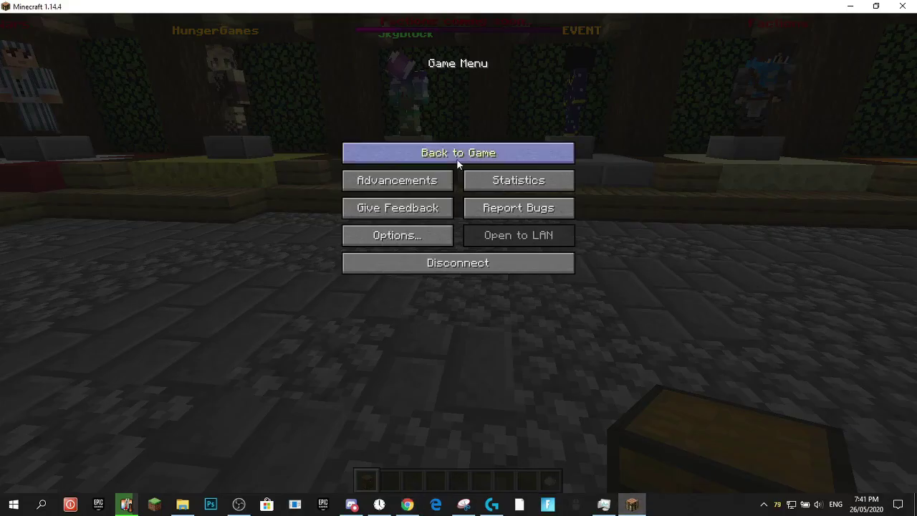
pyautogui.press('Escape')
pyautogui.write('/emailer')
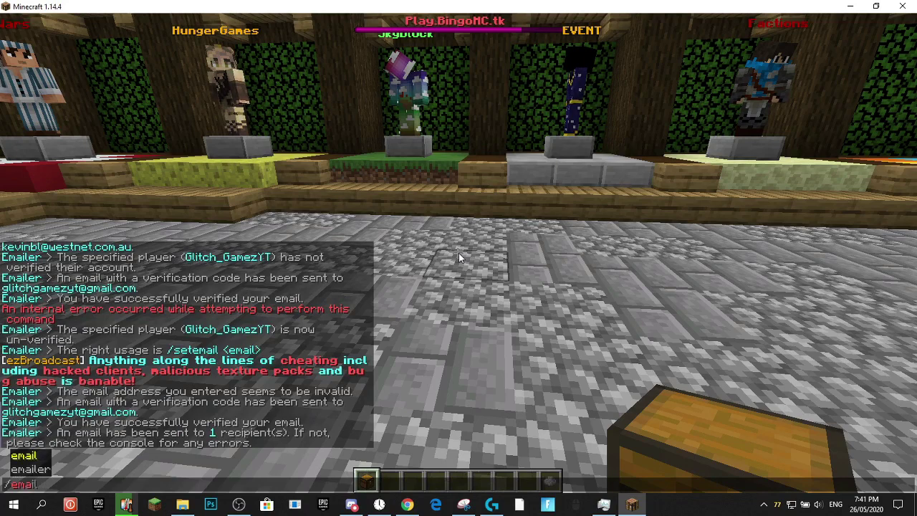
pyautogui.press('Return')
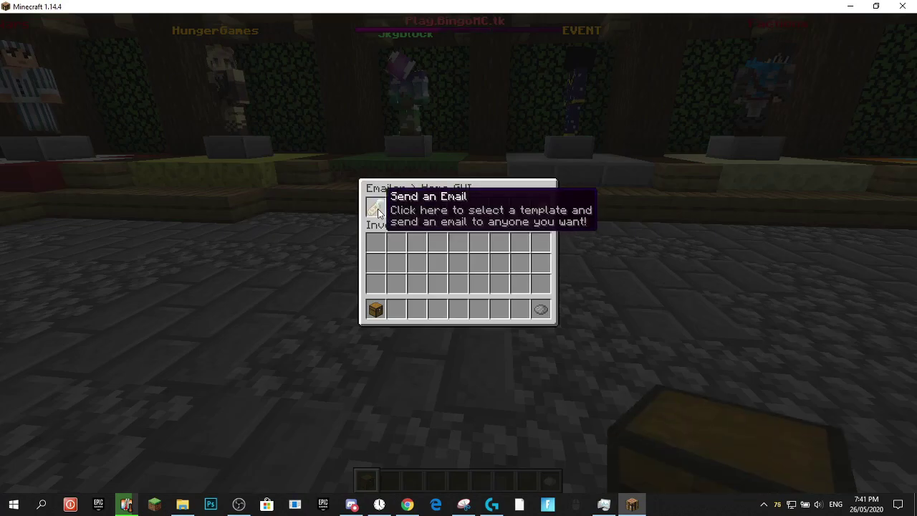
pyautogui.click(376, 207)
pyautogui.click(395, 207)
pyautogui.click(376, 208)
pyautogui.press('Escape')
pyautogui.press('Escape')
# Run /emailer again and send the Event template email to everyone online.
pyautogui.press('/')
pyautogui.write('email')
pyautogui.press('Tab')
pyautogui.press('Tab')
pyautogui.press('Return')
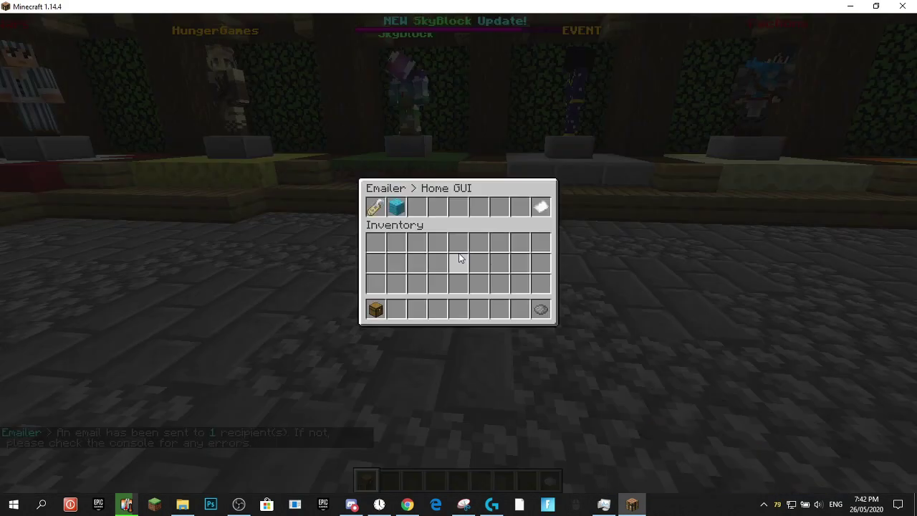
pyautogui.click(375, 207)
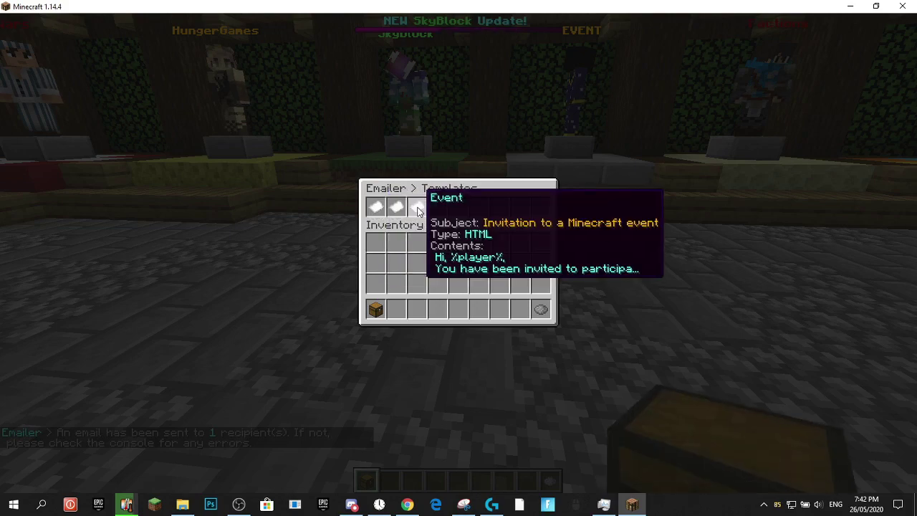
pyautogui.click(418, 208)
pyautogui.click(379, 208)
pyautogui.press('Escape')
pyautogui.hotkey('alt', 'Tab')
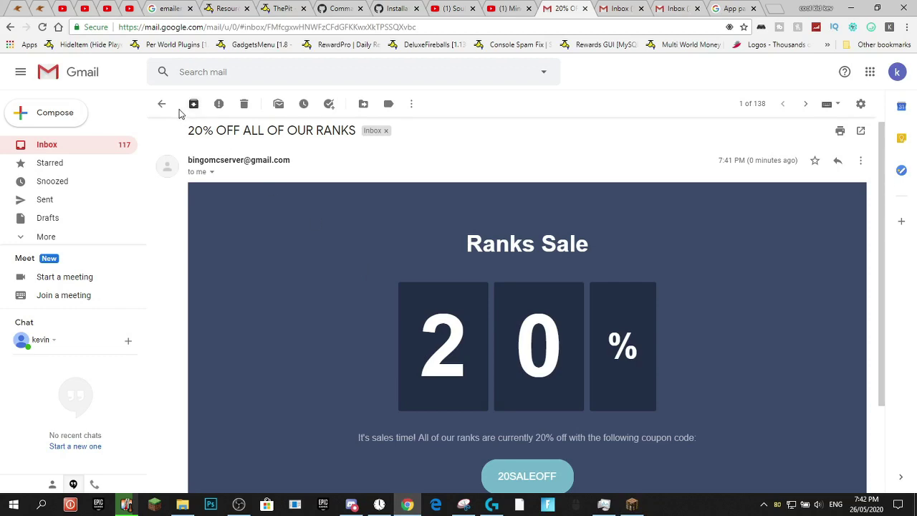
# Open the 'An update has arrived' email in Gmail, read its body, and return to the inbox.
pyautogui.click(165, 106)
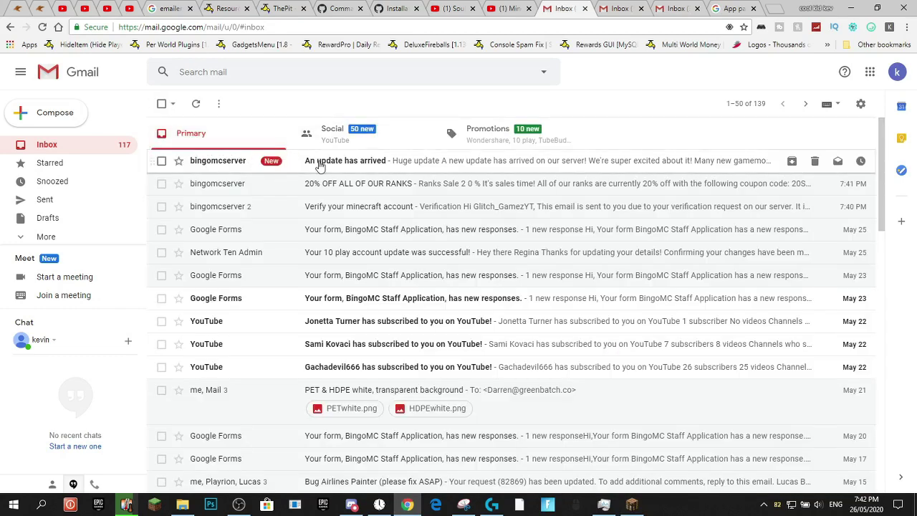
pyautogui.click(320, 164)
pyautogui.scroll(-1, 401, 250)
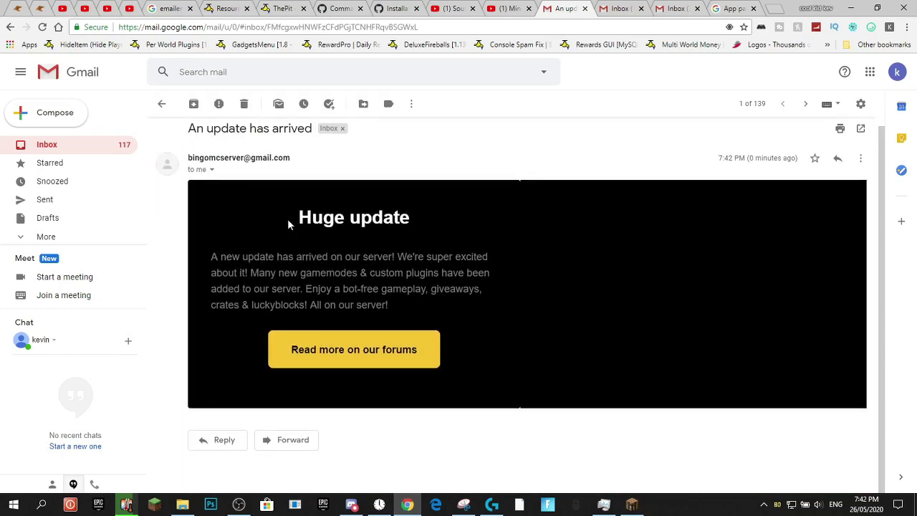
pyautogui.moveTo(289, 224); pyautogui.dragTo(549, 232)
pyautogui.scroll(-2, 372, 284)
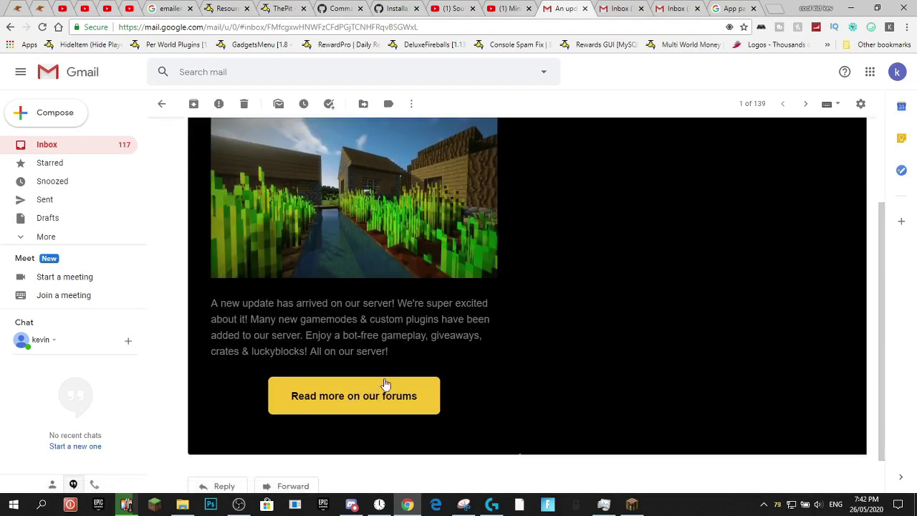
pyautogui.scroll(-1, 358, 338)
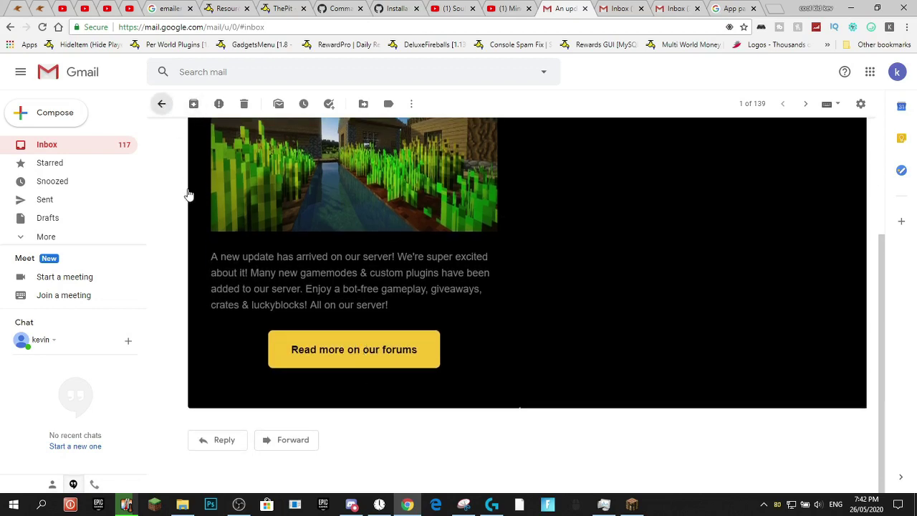
pyautogui.click(161, 103)
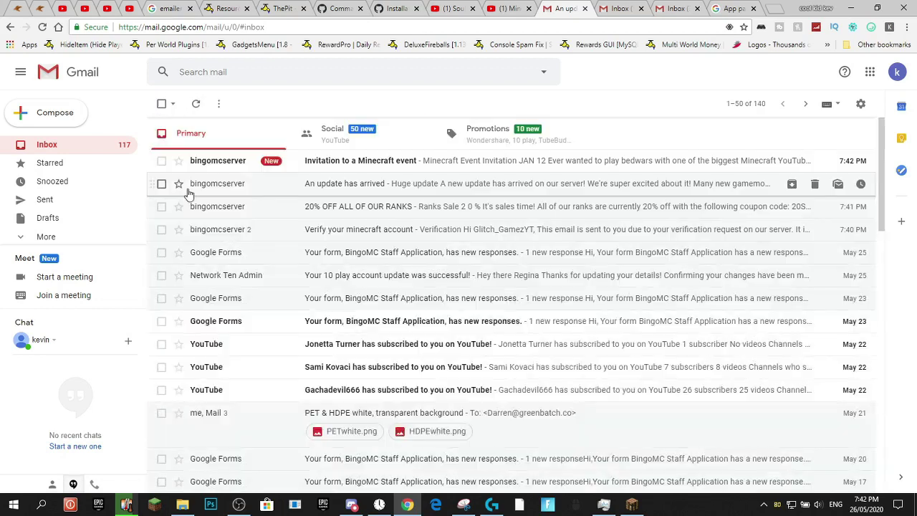
# Open the 'Invitation to a Minecraft event' email, review it, and return to the inbox.
pyautogui.click(308, 164)
pyautogui.scroll(-2, 495, 219)
pyautogui.moveTo(387, 154)
pyautogui.mouseDown()
pyautogui.moveTo(573, 155)
pyautogui.moveTo(683, 323)
pyautogui.mouseUp()
pyautogui.click(662, 345)
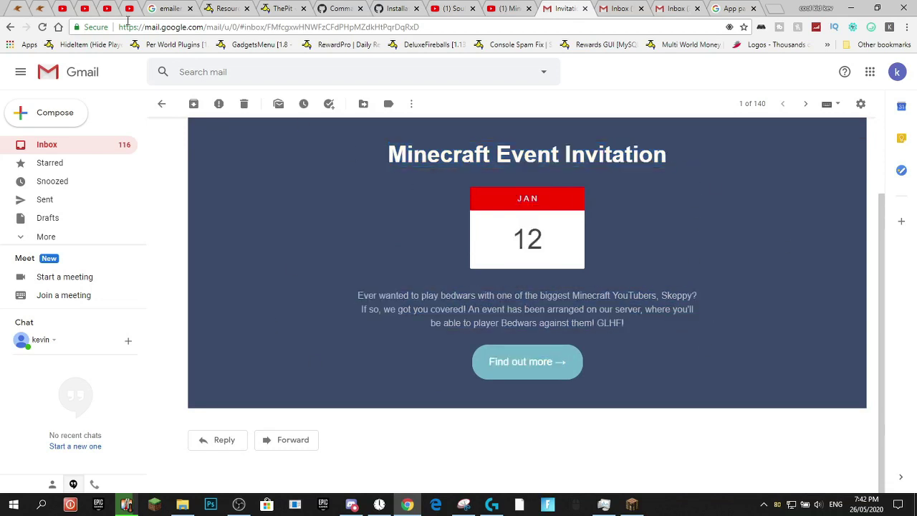
pyautogui.click(161, 103)
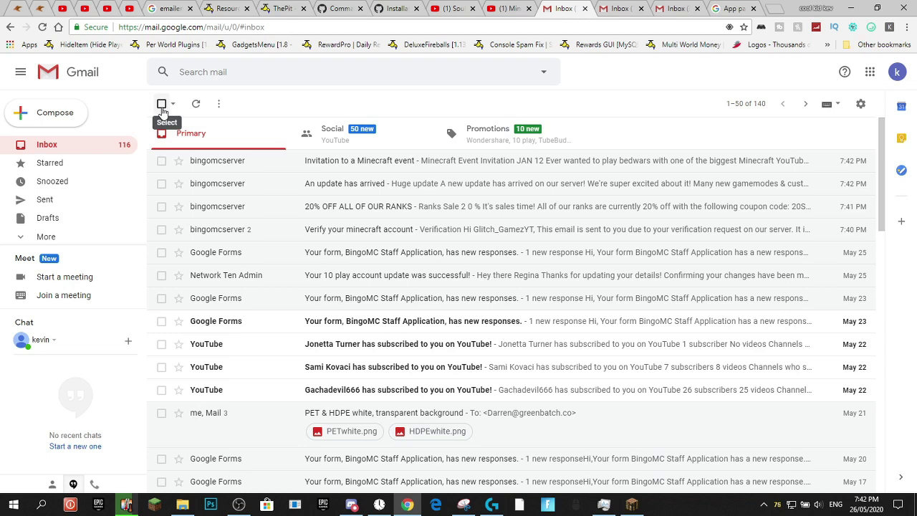
pyautogui.click(631, 505)
# Resume the game in third-person view, select the empty second hotbar slot, and walk toward the trees.
pyautogui.click(472, 157)
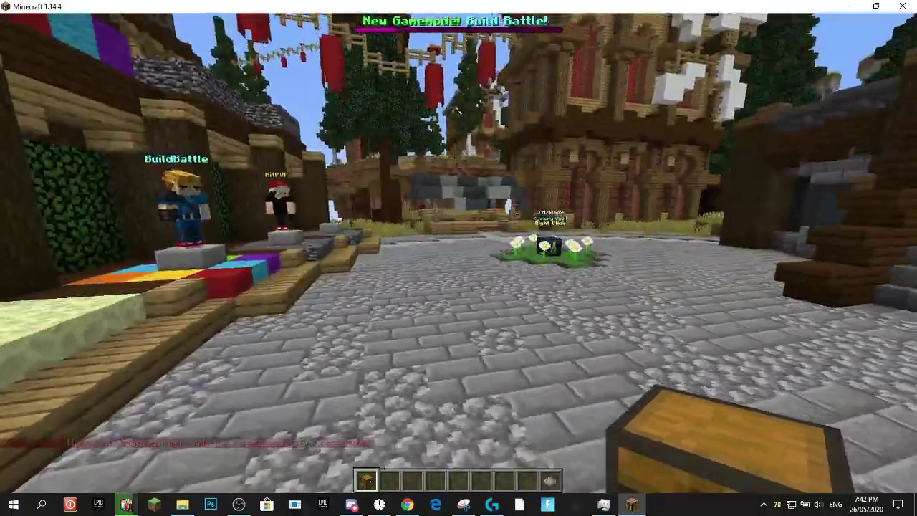
pyautogui.press('F5')
pyautogui.press('F5')
pyautogui.press('F5')
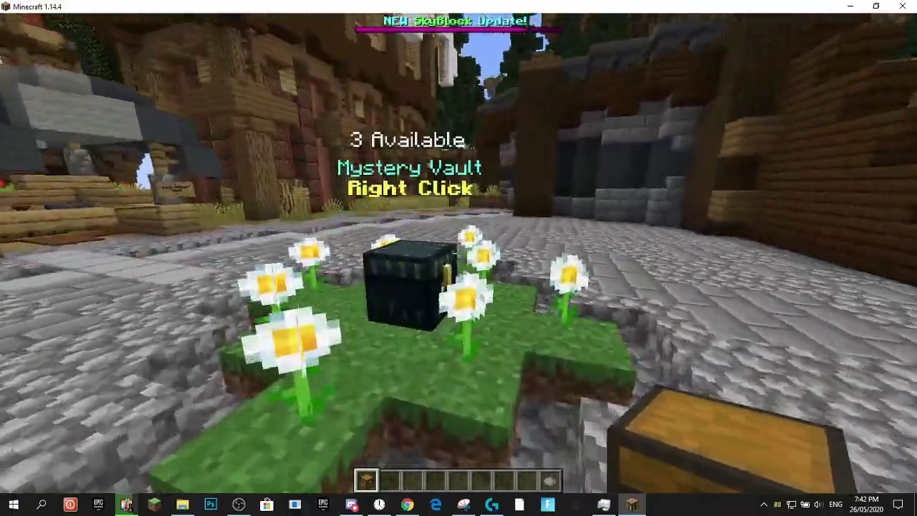
pyautogui.press('w')
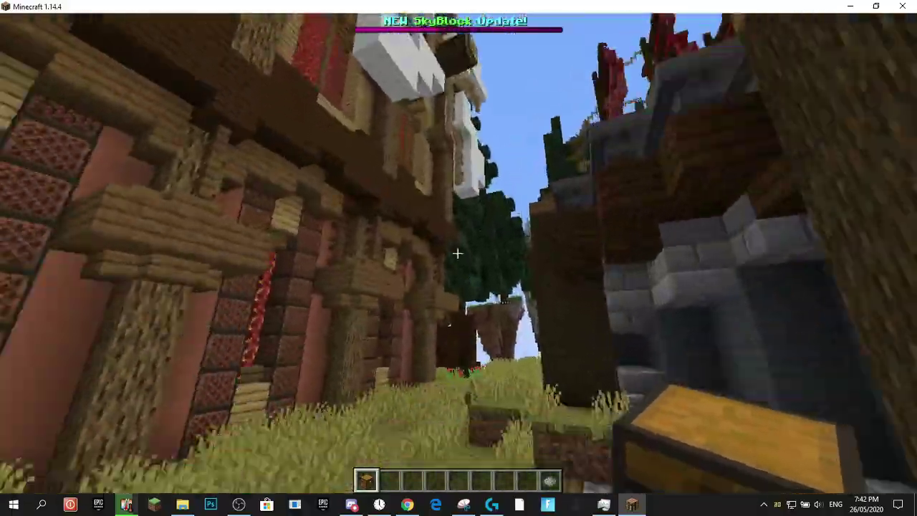
pyautogui.press('2')
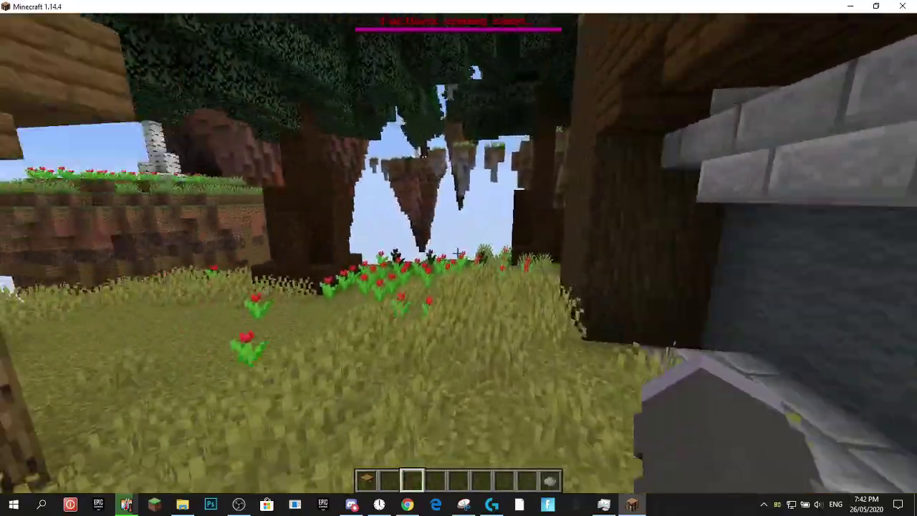
pyautogui.press('w')
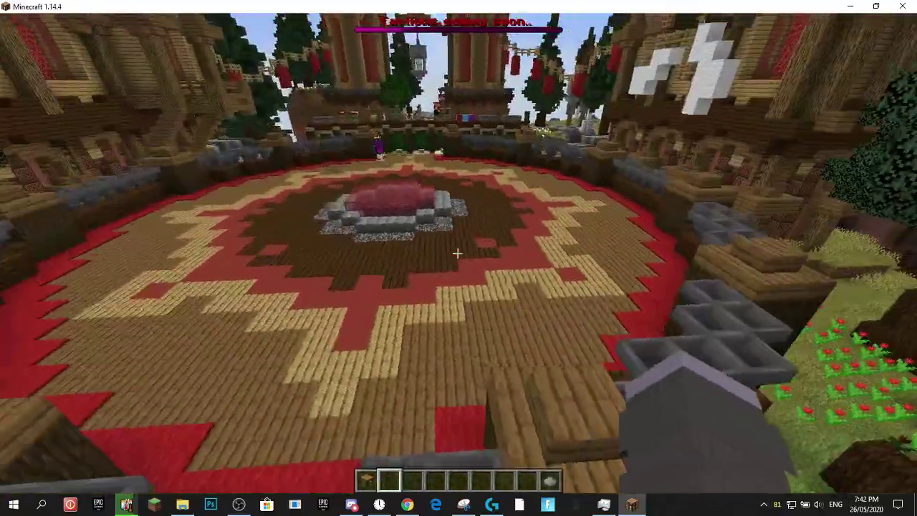
# Walk over the central pedestal toward the shop, return to first-person, and head past the Mystery Vault.
pyautogui.press('w')
pyautogui.press('w')
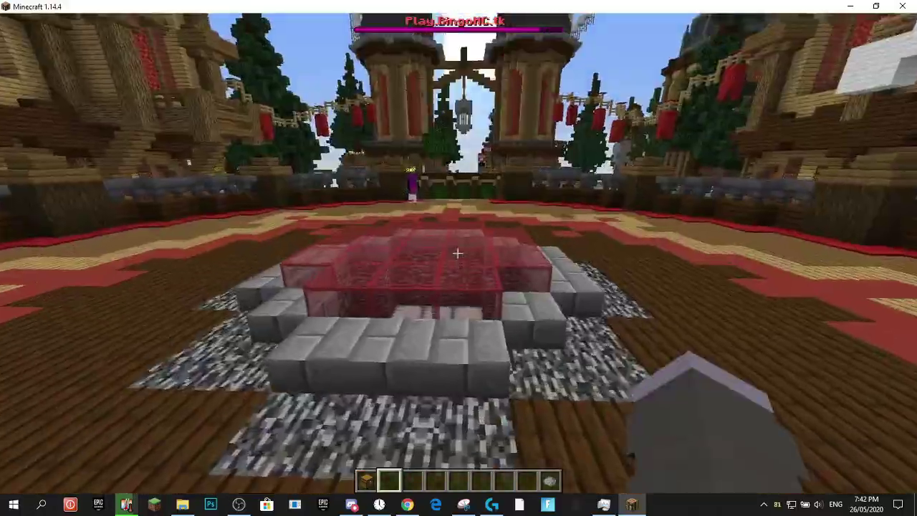
pyautogui.press('w')
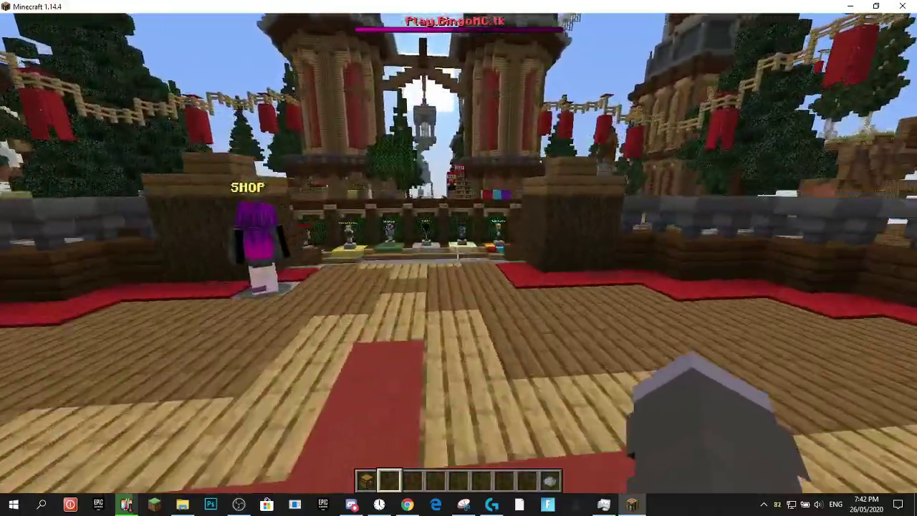
pyautogui.press('w')
pyautogui.press('F5')
pyautogui.press('F5')
pyautogui.press('F5')
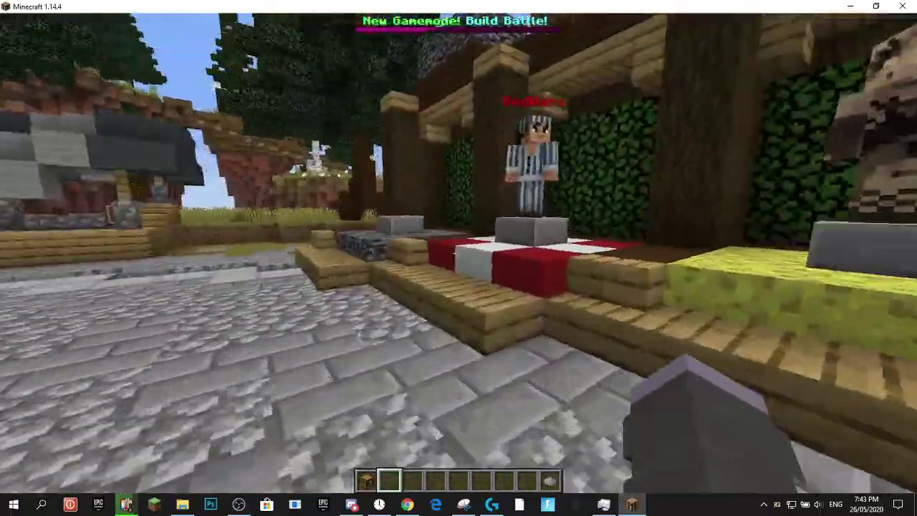
pyautogui.press('w')
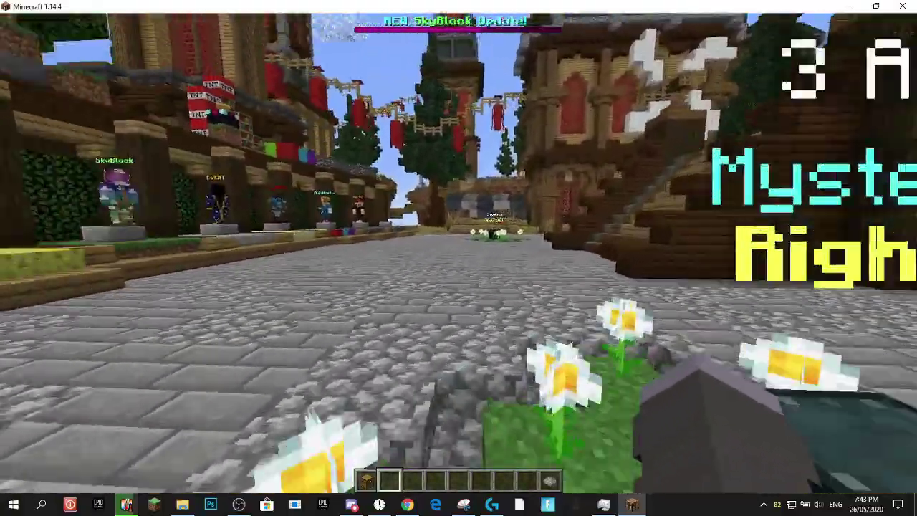
pyautogui.press('w')
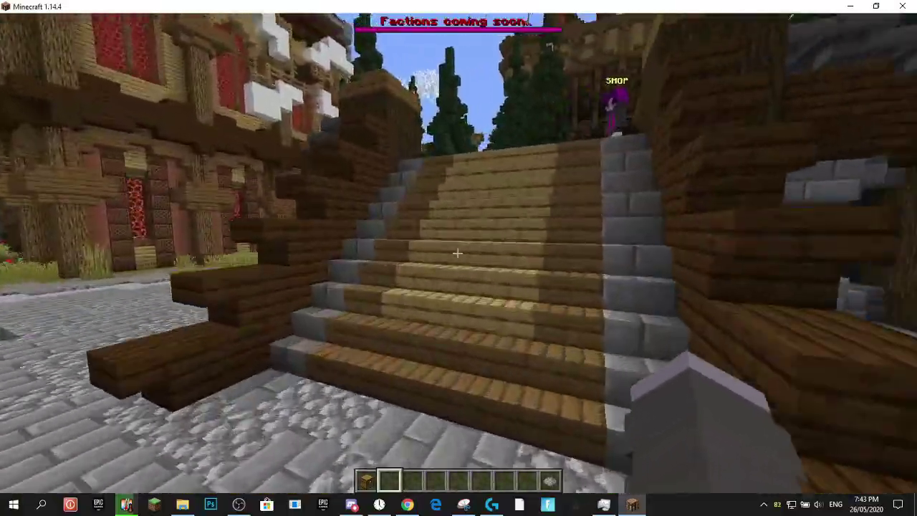